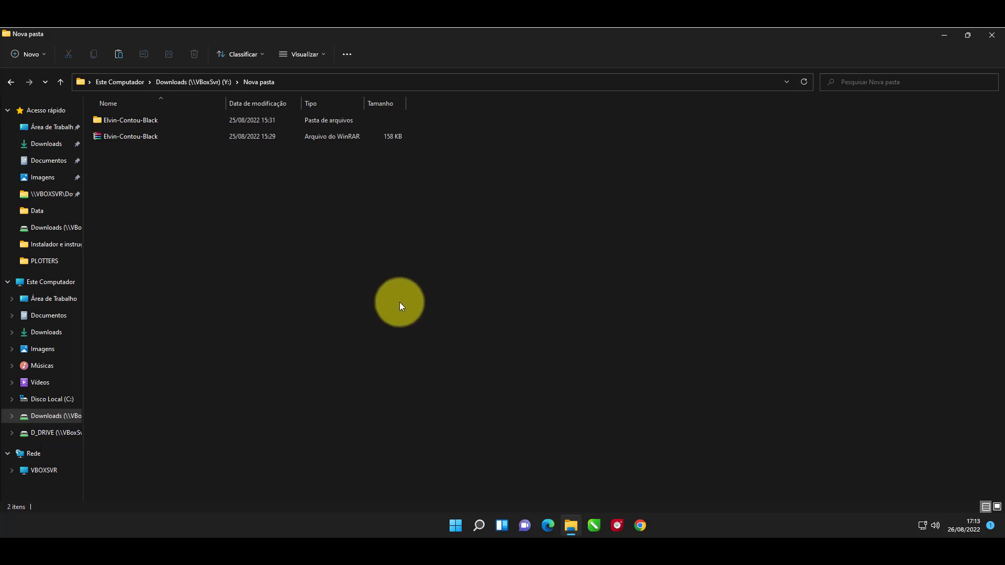
- Copy elvin_Contour_black.gms and the Macro Elvin Contour CorelDRAW 2022 icon from the Elvin-Contou-Black folder
double_click(136, 120)
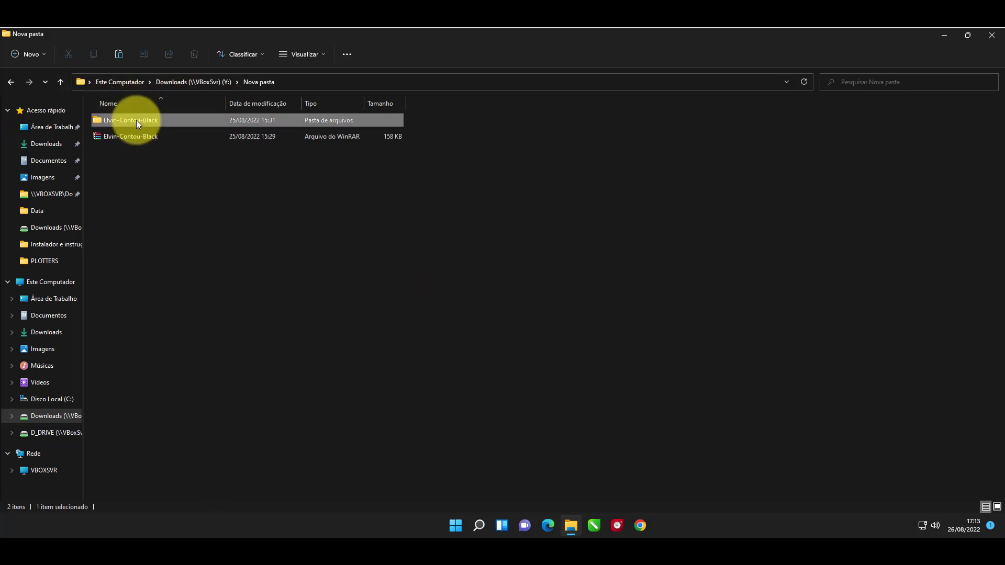
left_click_drag(120, 177, 122, 119)
right_click(121, 118)
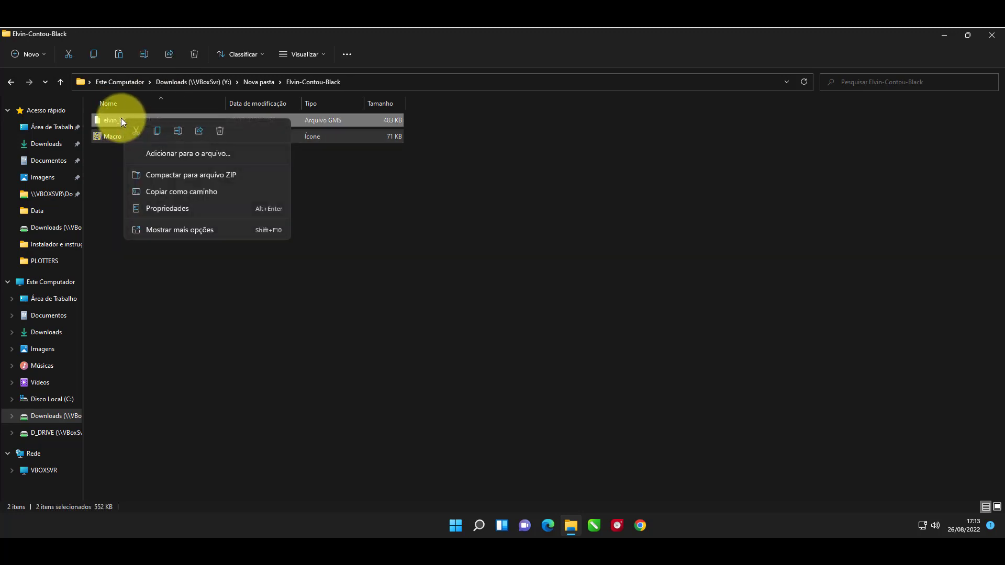
left_click(157, 131)
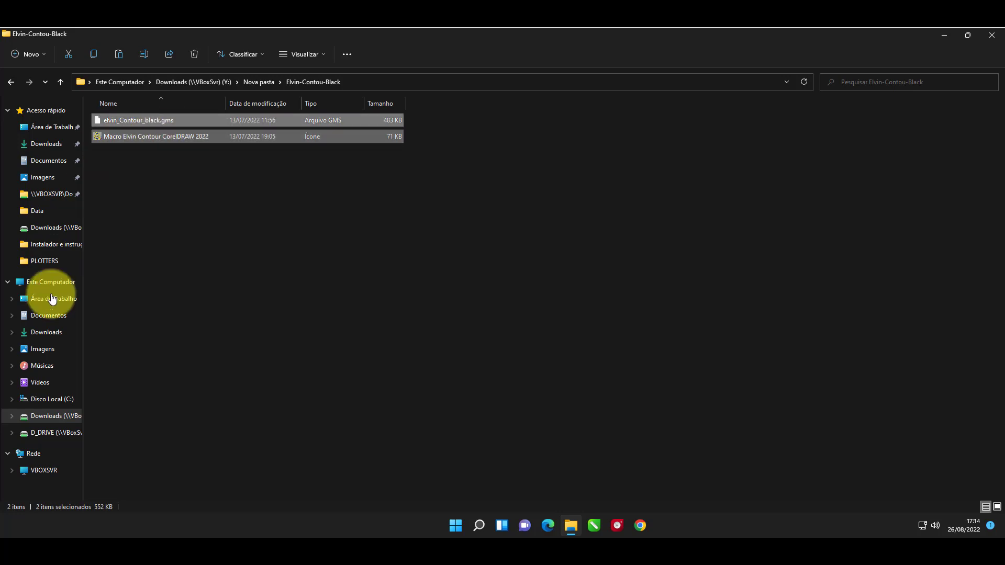
- Paste both files into C:\Arquivos de Programas\Corel\CorelDRAW Graphics Suite 2020\Draw\GMS, replacing the existing copies with administrator permission
left_click(65, 401)
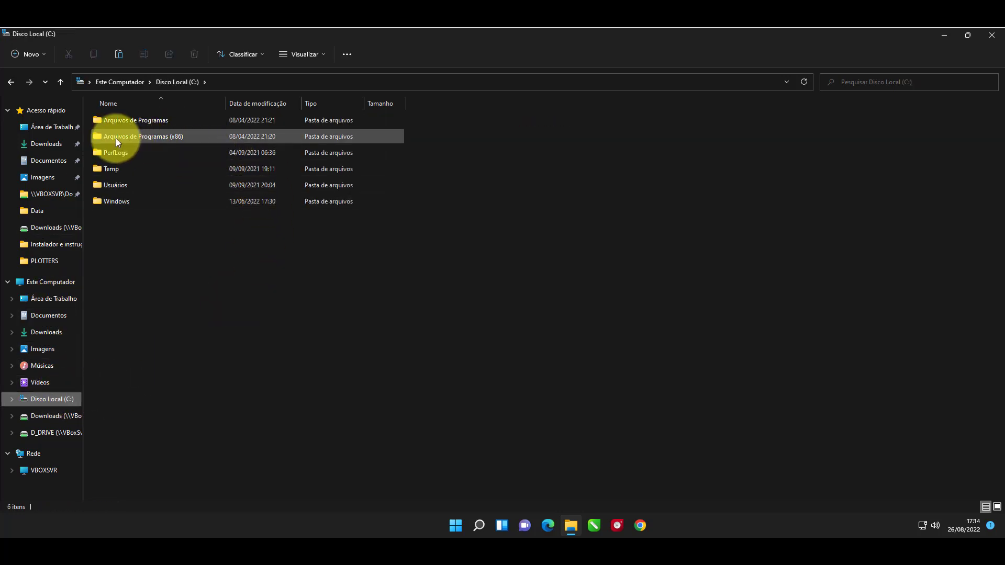
double_click(140, 120)
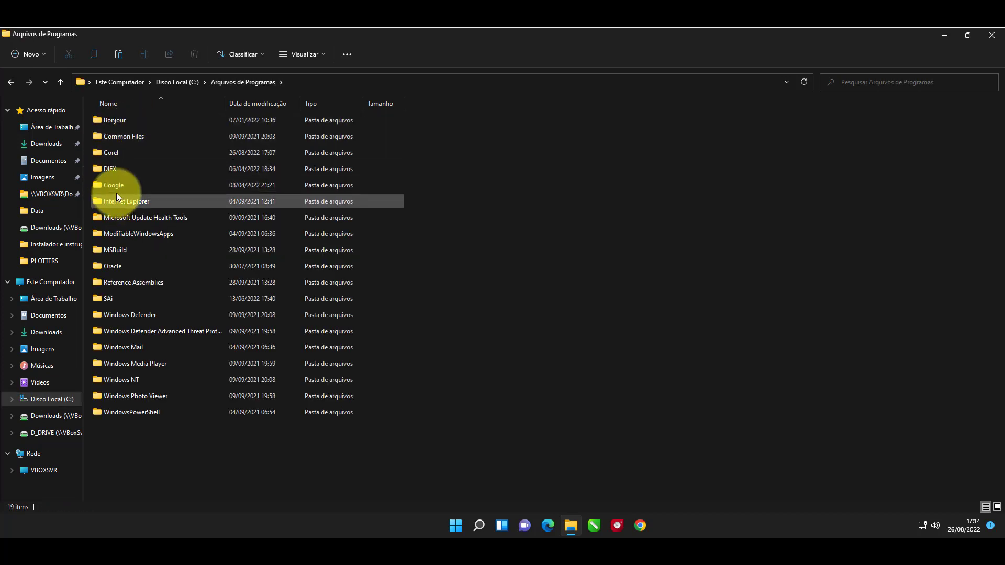
double_click(114, 153)
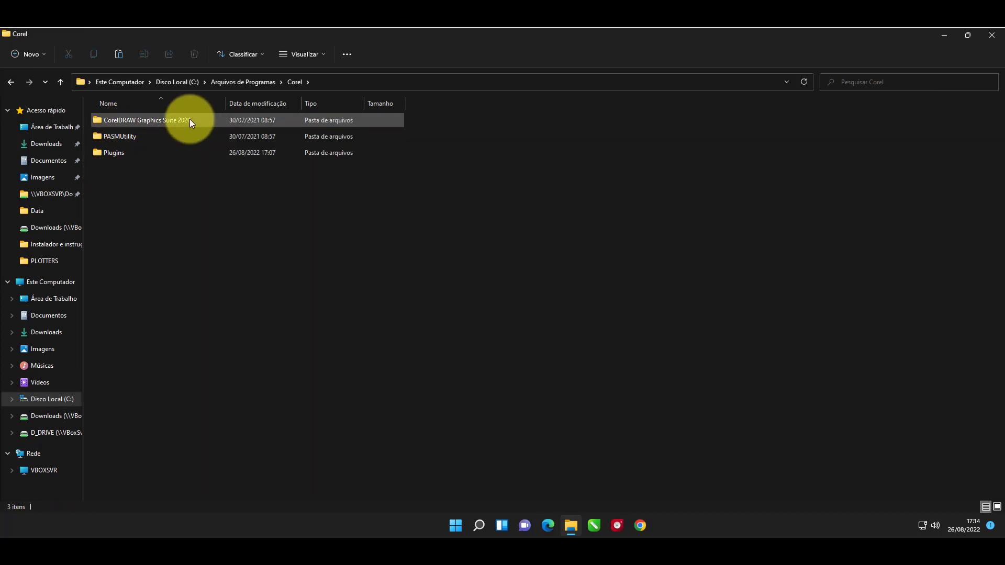
double_click(149, 120)
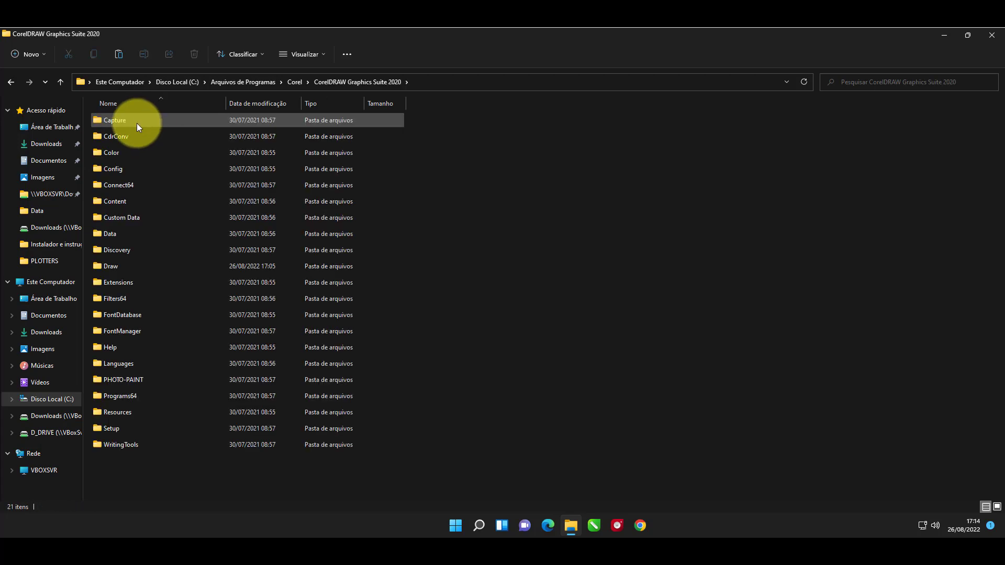
double_click(112, 265)
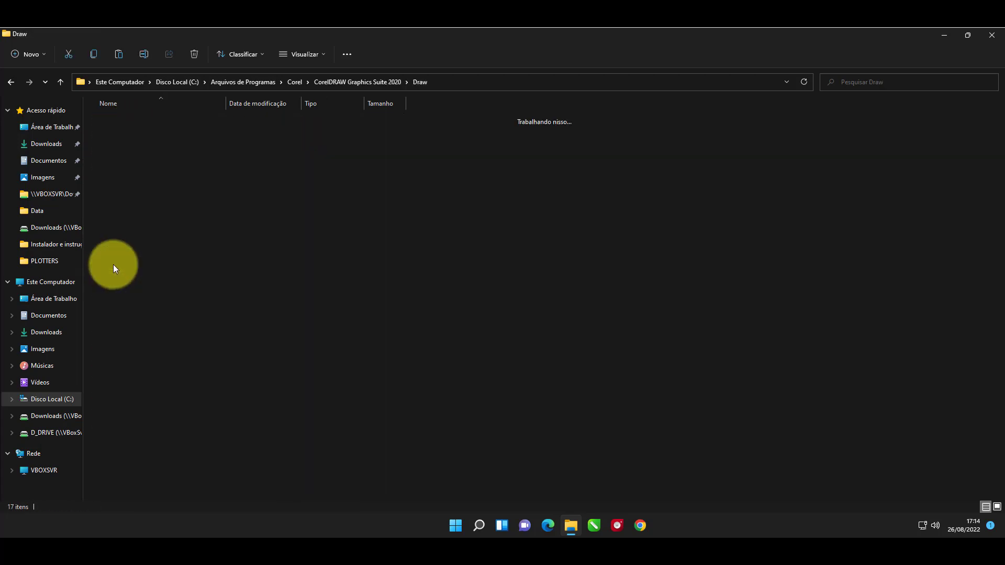
double_click(112, 136)
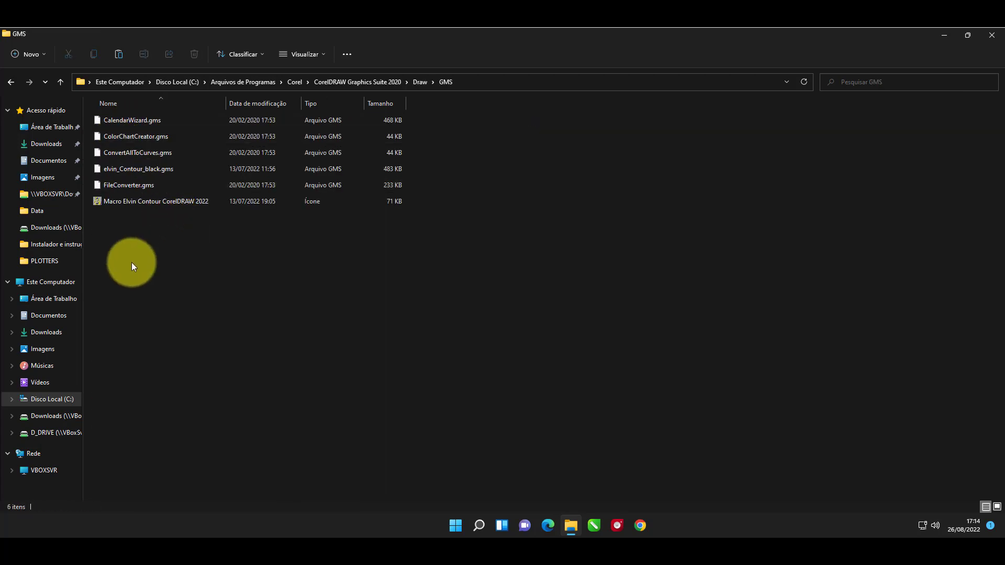
key("ctrl+v")
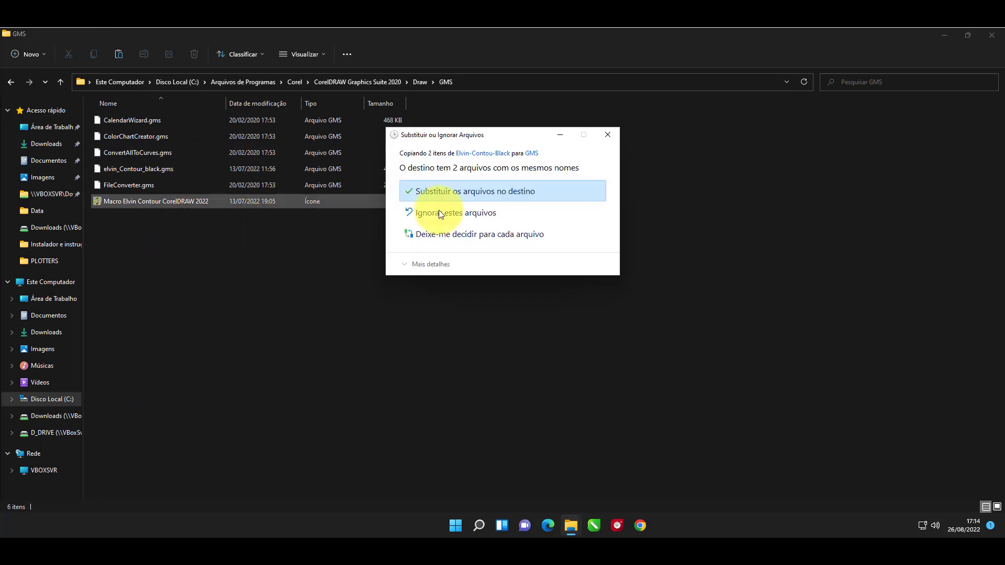
left_click(449, 196)
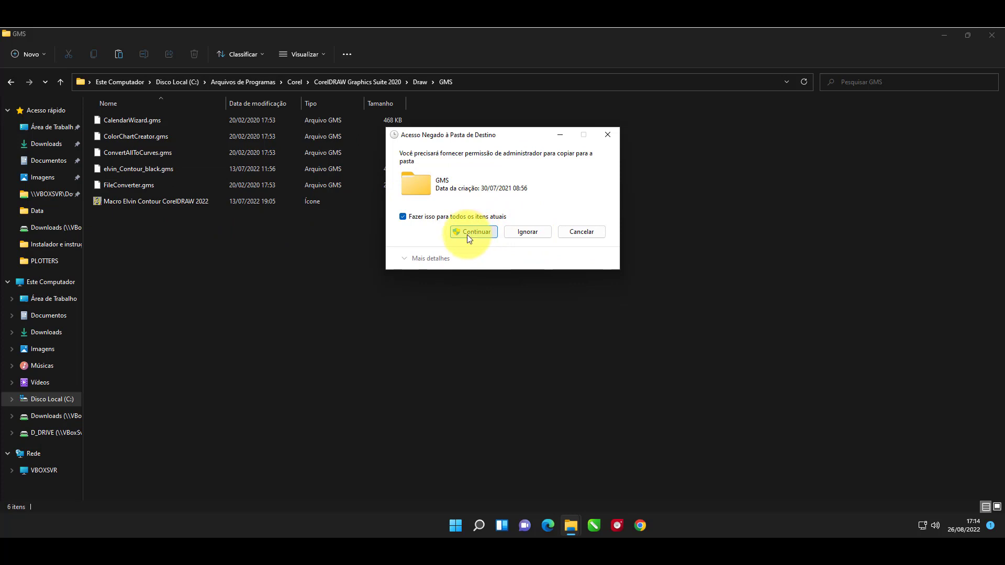
left_click(467, 235)
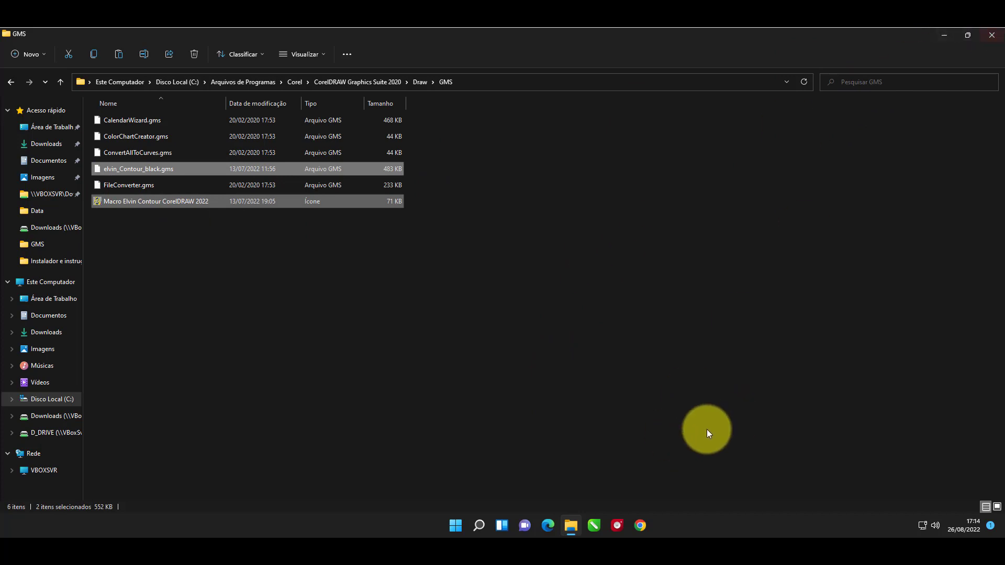
- Launch CorelDRAW 2020 and create a new A4 portrait document with the default settings
left_click(592, 525)
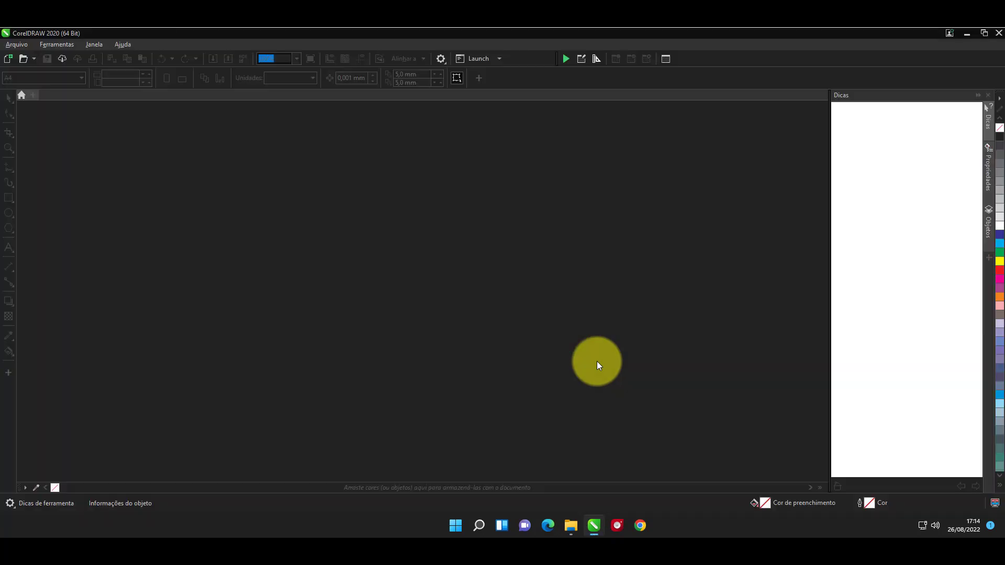
left_click(282, 151)
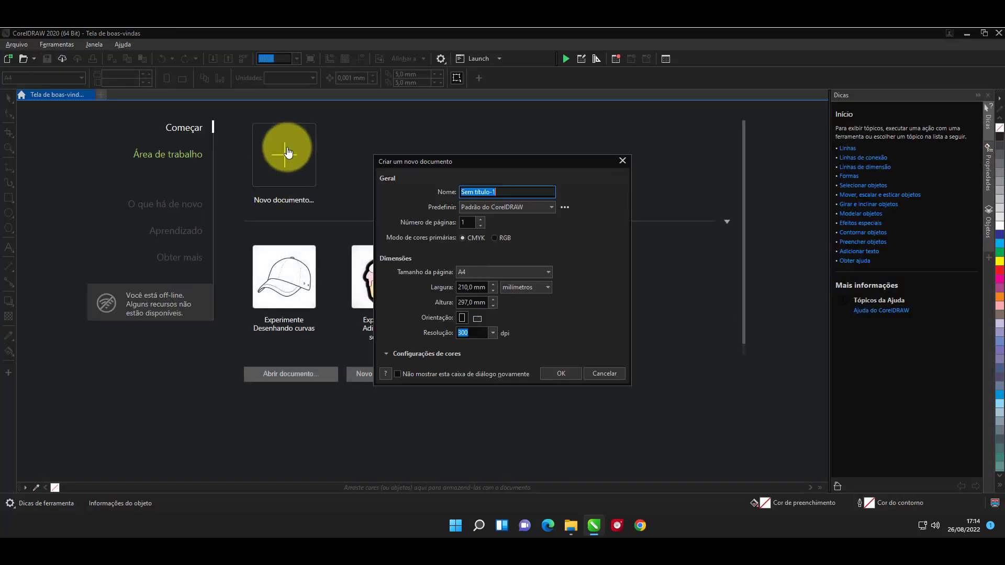
left_click(561, 373)
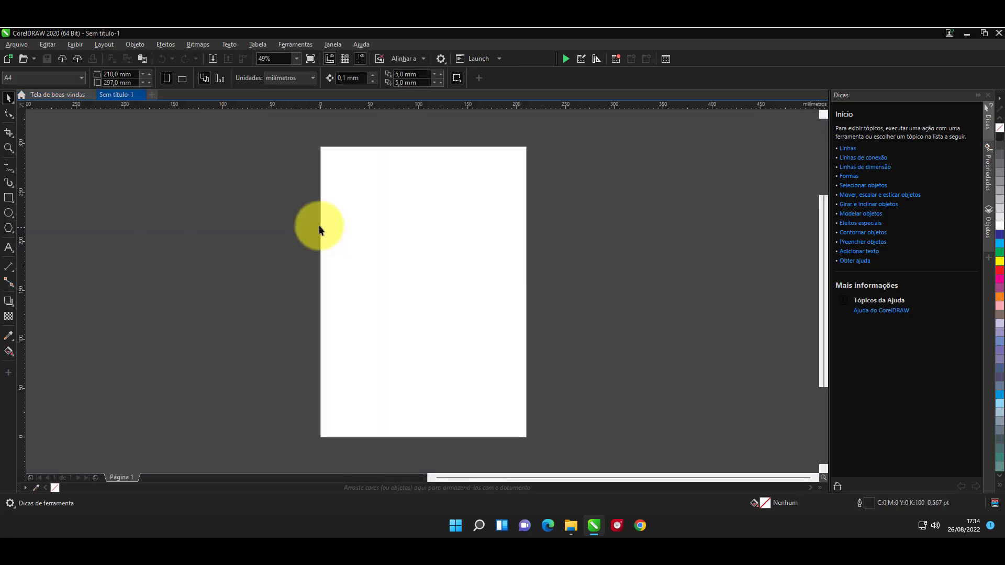
- Import the anime character JPG and place it beside the page's left edge at about 102 × 159 mm, leaving it deselected
right_click(226, 237)
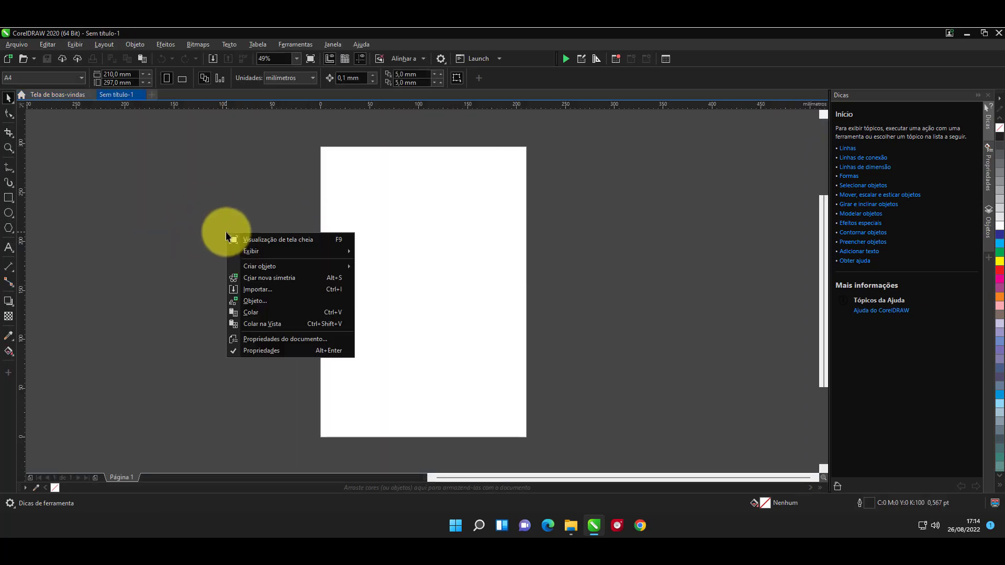
left_click(265, 291)
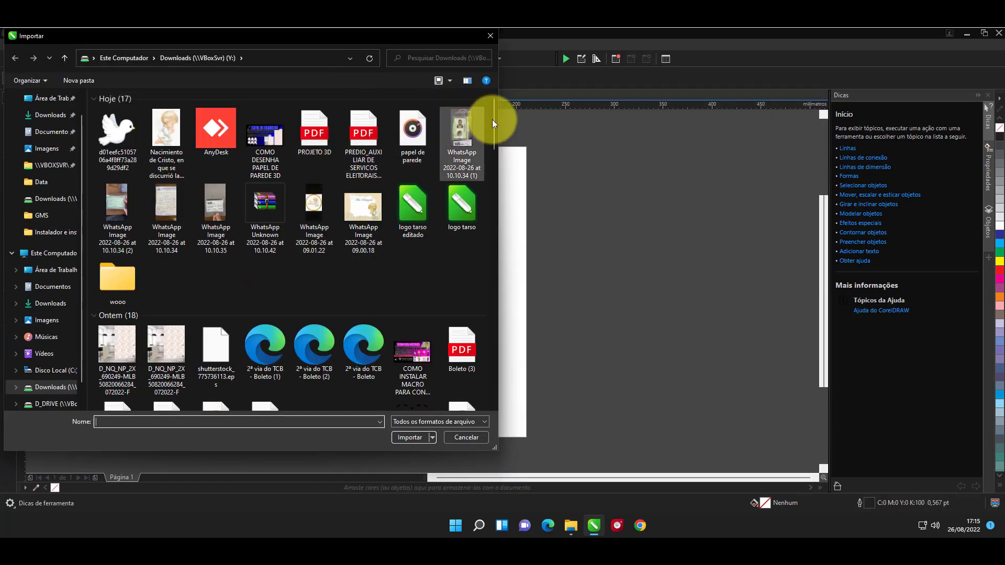
left_click_drag(495, 124, 494, 231)
double_click(315, 149)
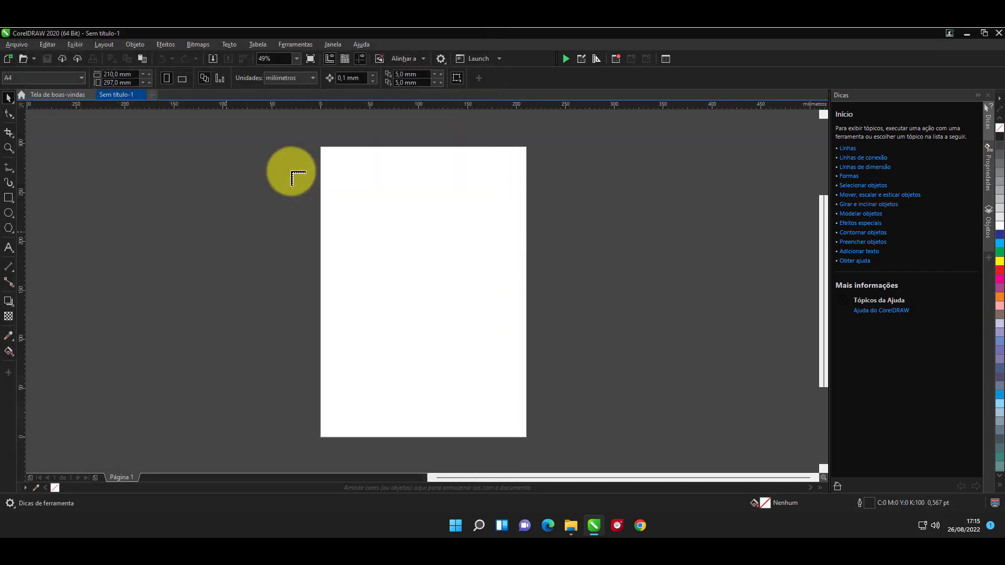
left_click_drag(212, 163, 310, 320)
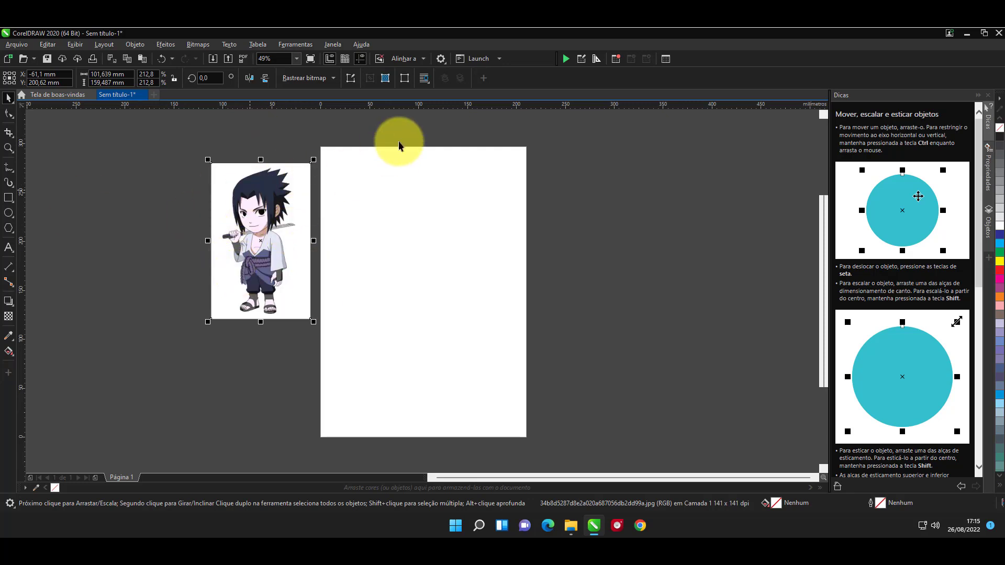
left_click(463, 135)
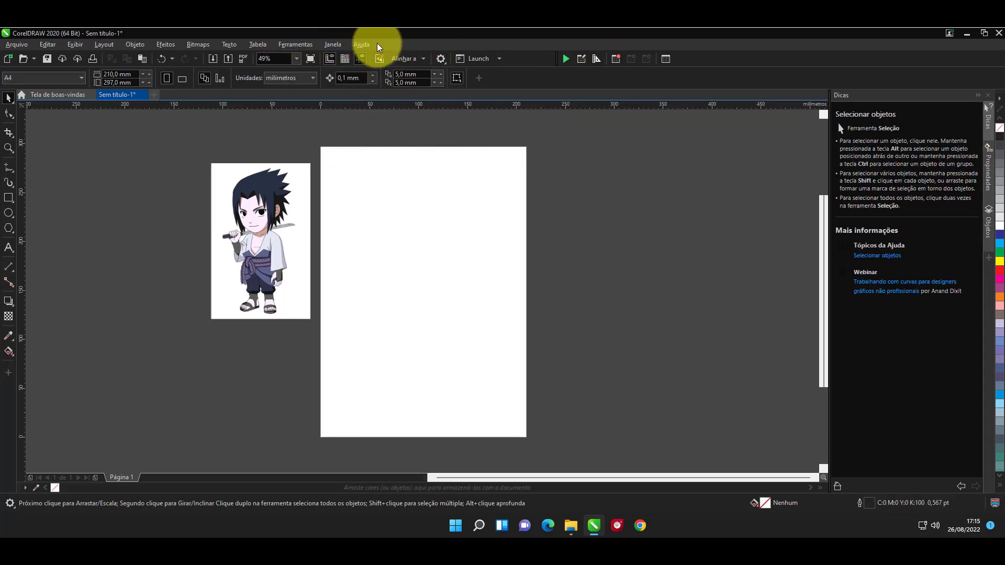
- From the Macros commands in the Personalização options, place Contour.Start on the workspace as its own floating toolbar
left_click(441, 59)
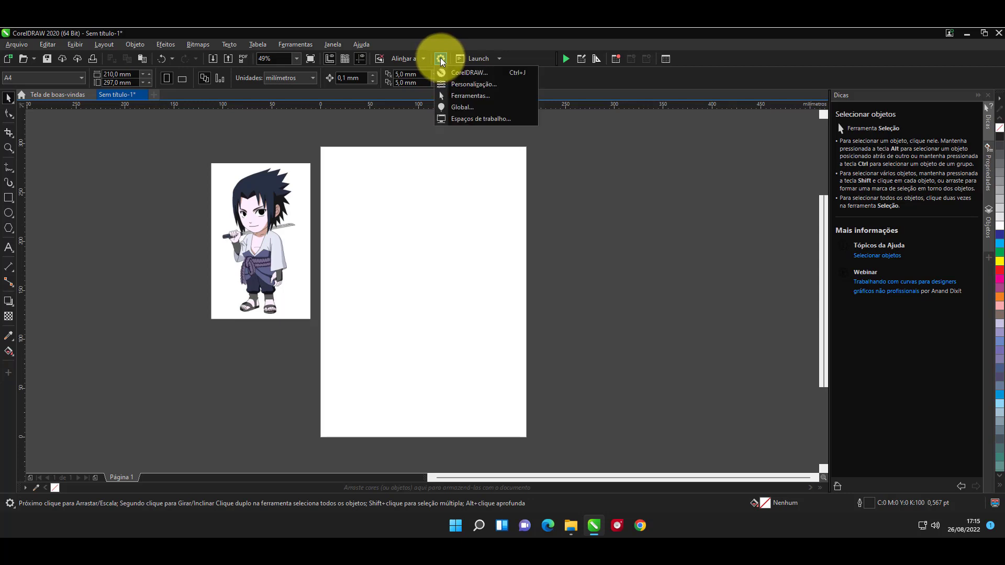
left_click(441, 59)
left_click(441, 59)
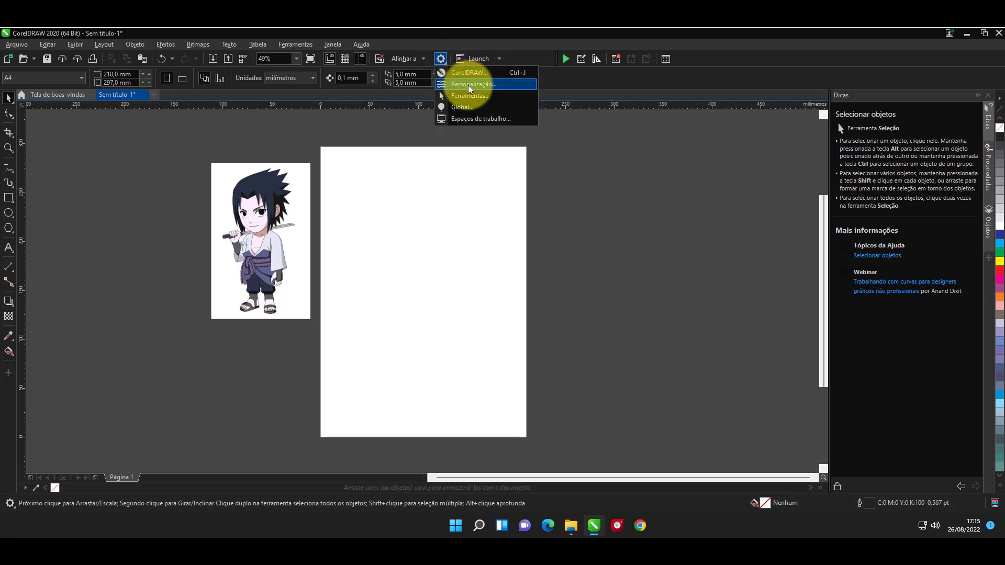
left_click(470, 86)
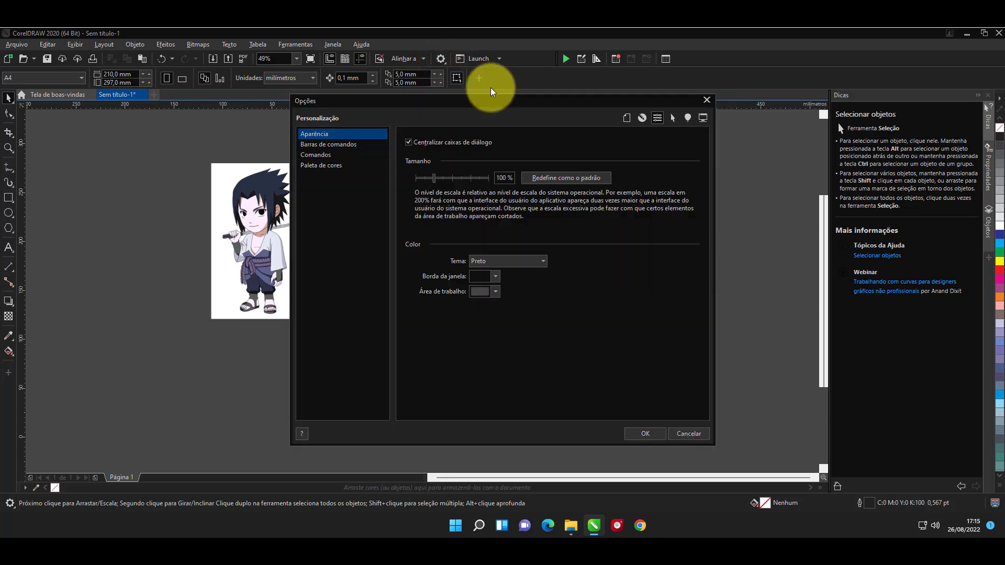
left_click(324, 156)
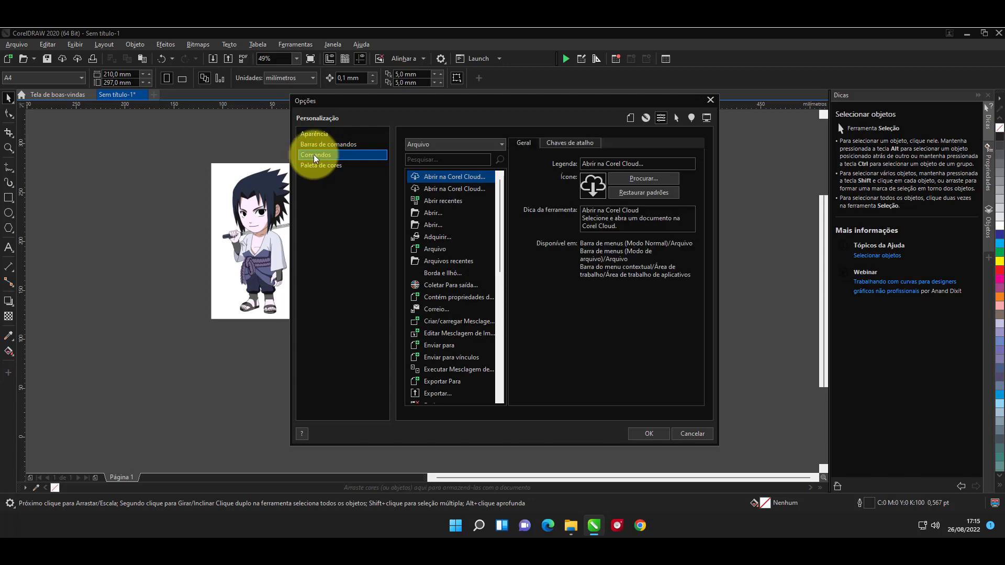
left_click(461, 147)
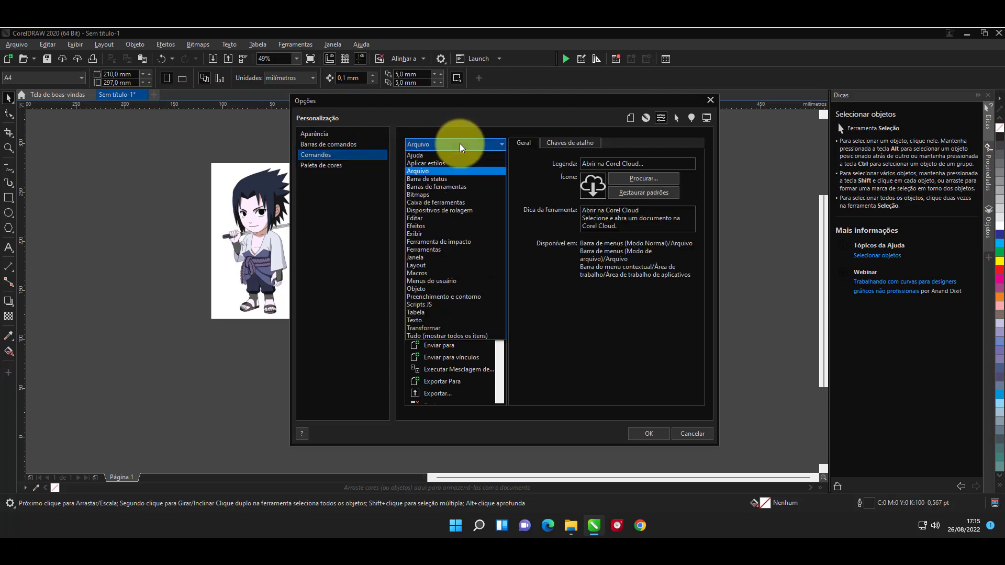
left_click(429, 273)
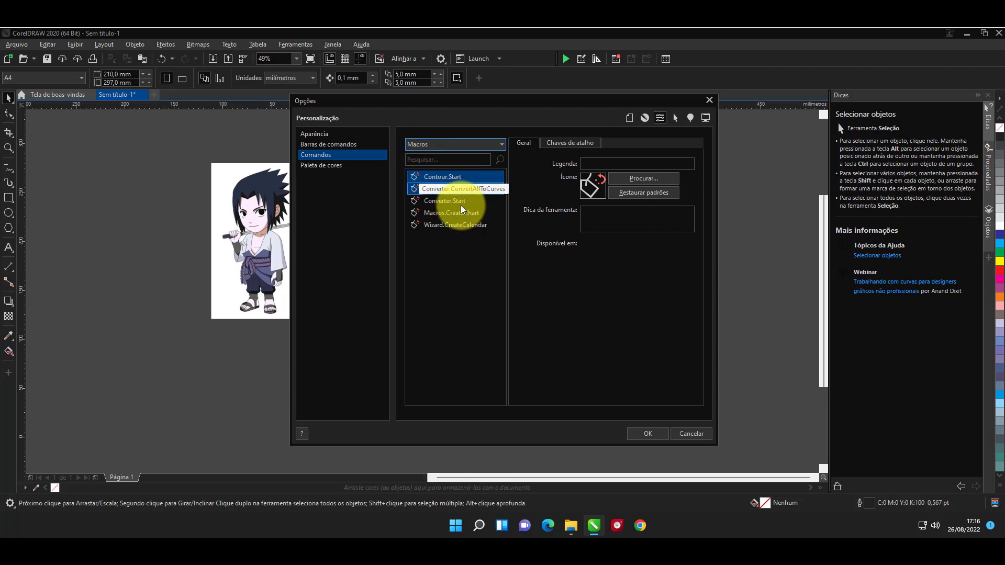
left_click(448, 187, "ctrl")
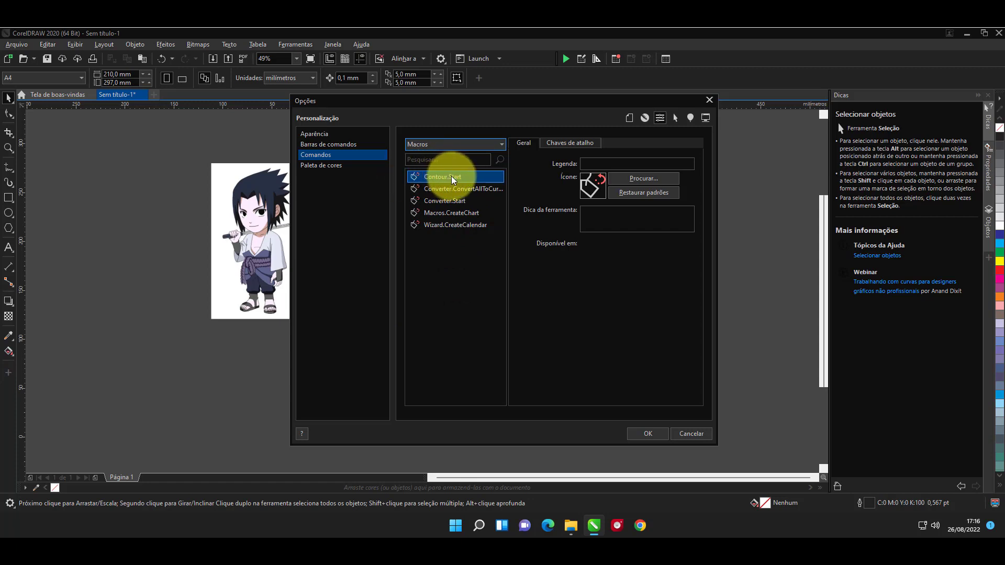
left_click_drag(446, 178, 161, 208)
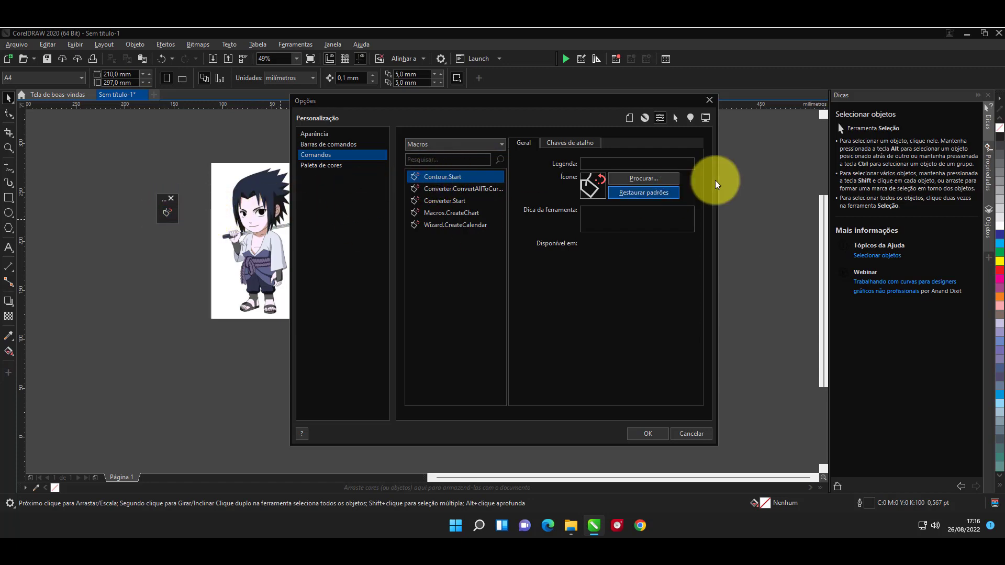
- Assign the Macro Elvin Contour CorelDRAW 2022 icon from the Draw\GMS installation folder to the Contour.Start command
left_click(642, 179)
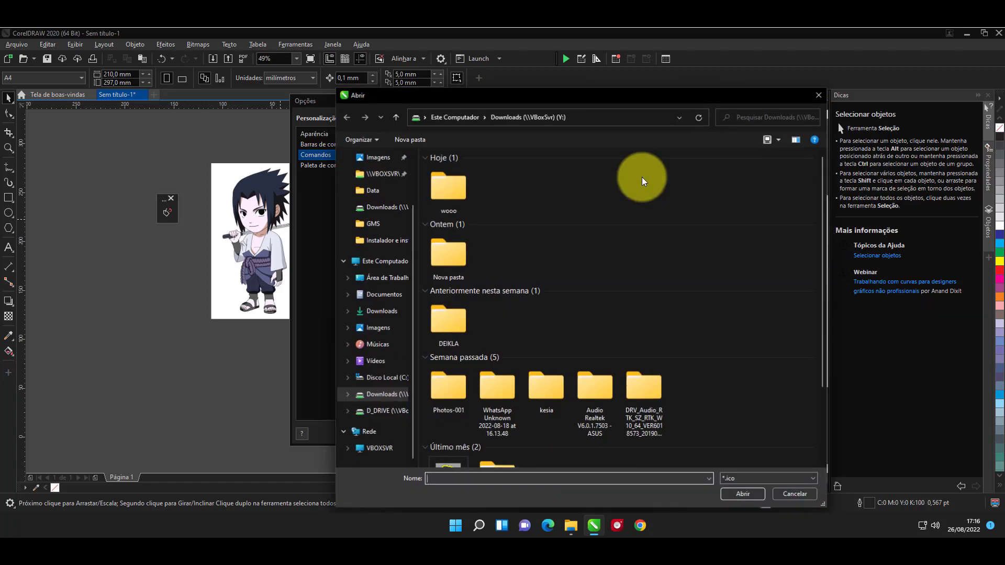
left_click(382, 378)
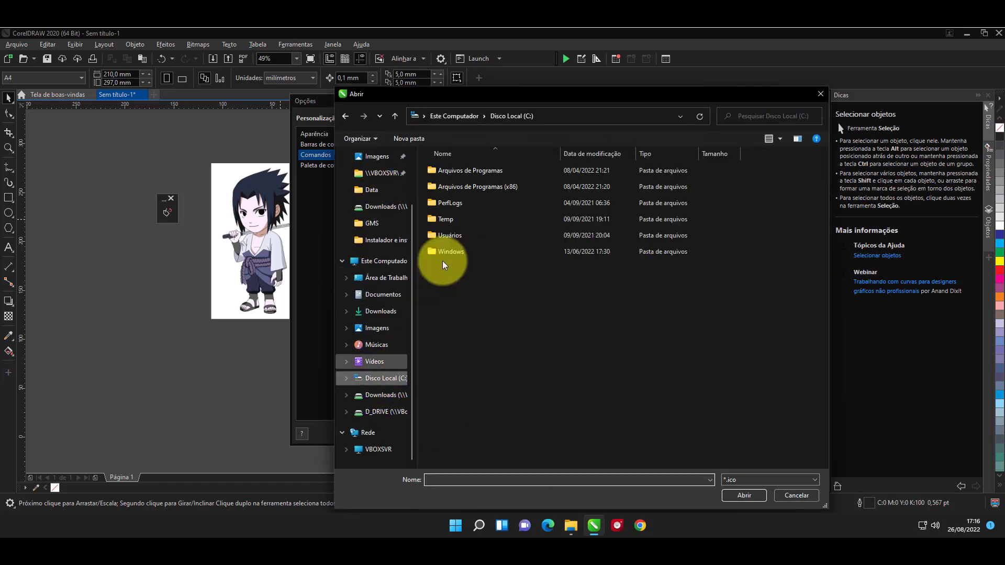
double_click(457, 171)
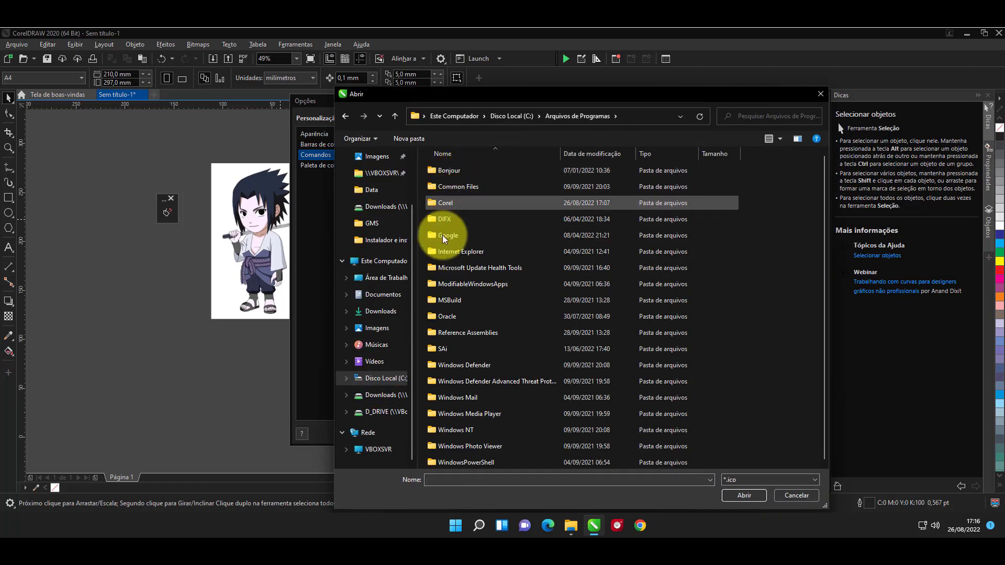
double_click(444, 203)
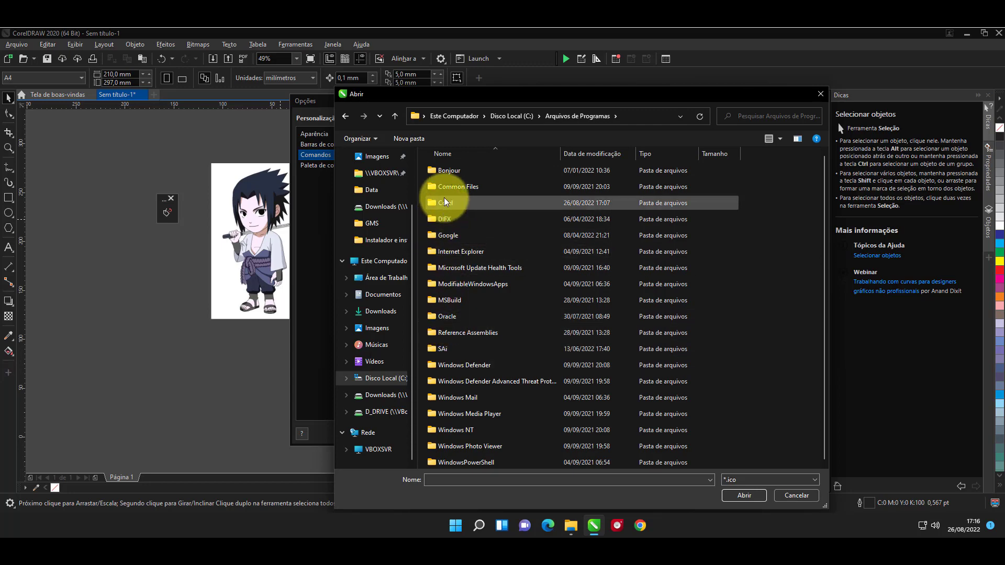
double_click(477, 172)
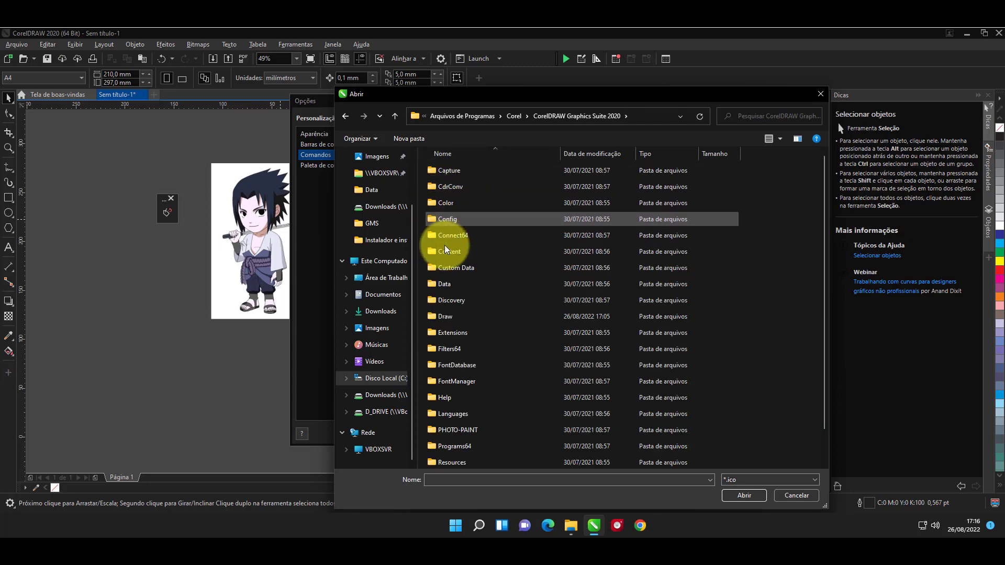
double_click(446, 318)
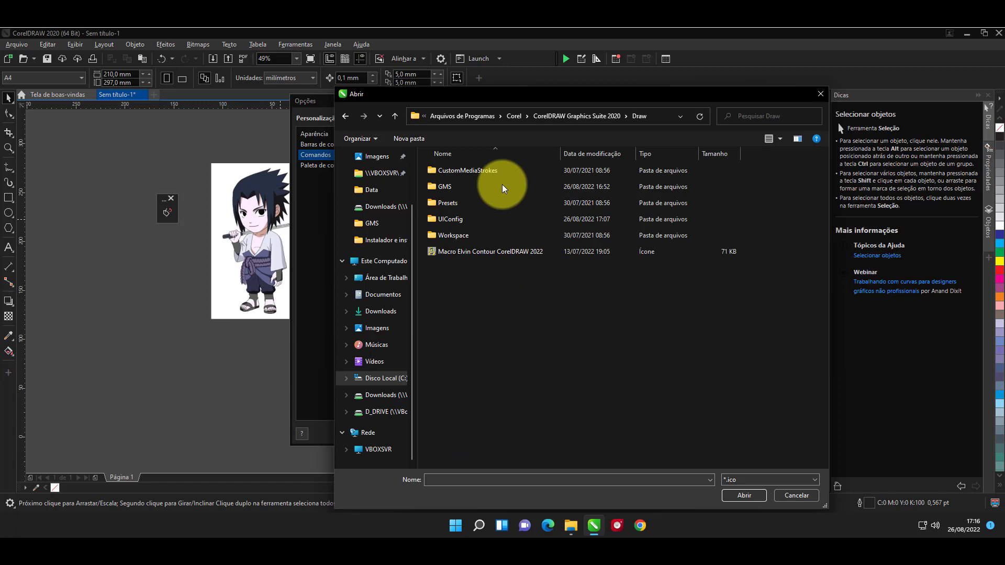
double_click(444, 185)
double_click(453, 180)
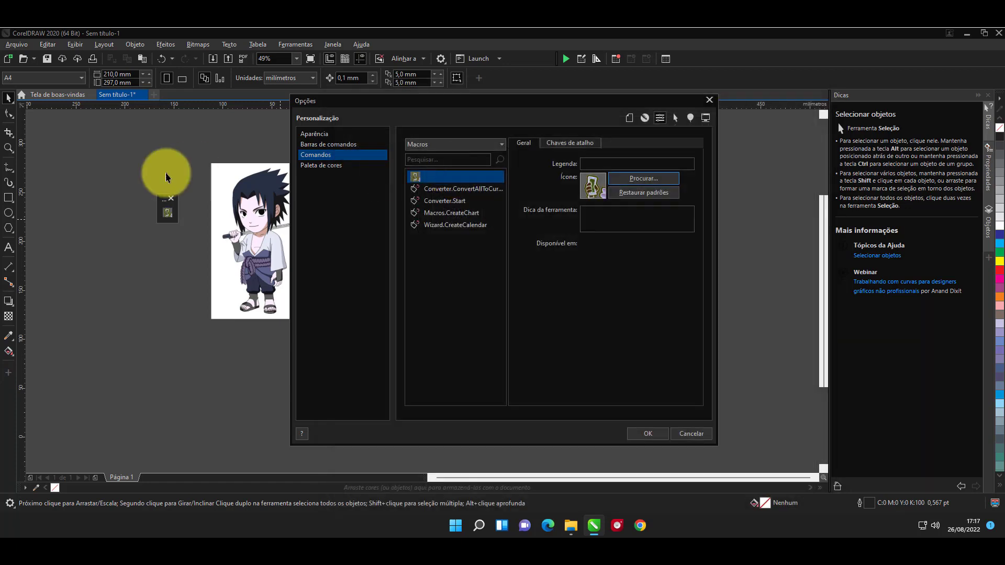
- Apply the icon customization and dock the floating Contour.Start toolbar at the end of the property bar
left_click(645, 434)
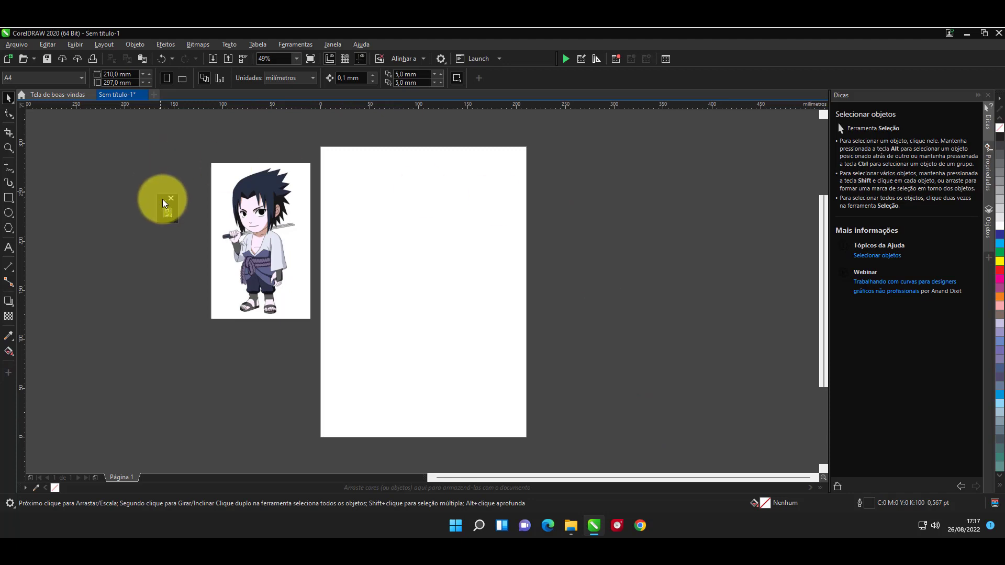
mouse_move(163, 203)
left_mouse_down()
mouse_move(408, 140)
mouse_move(513, 71)
mouse_move(497, 77)
left_mouse_up()
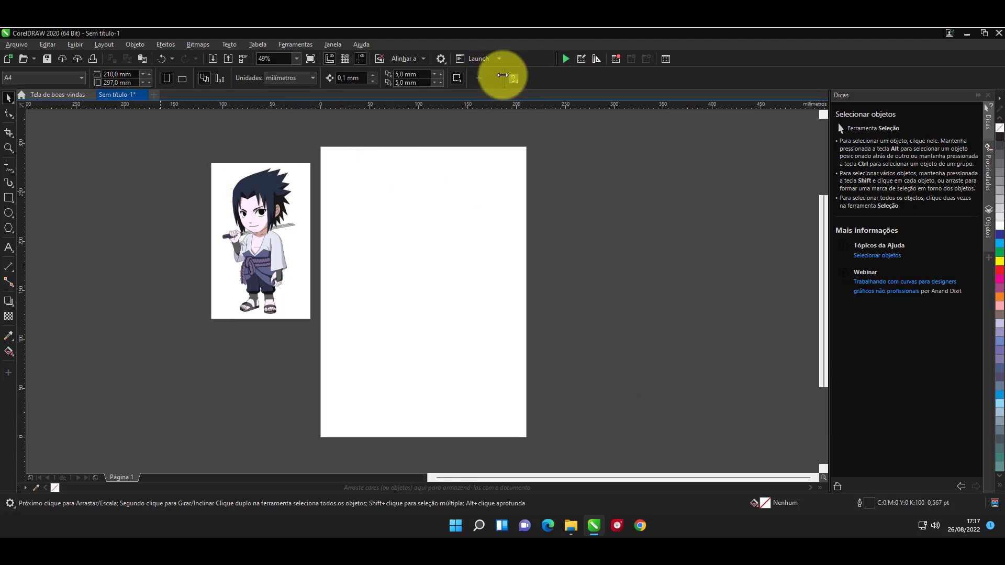
- Run the Contour macro on the character image with a 0 mm offset and the outline colour set to red (Vermelho)
left_click(245, 219)
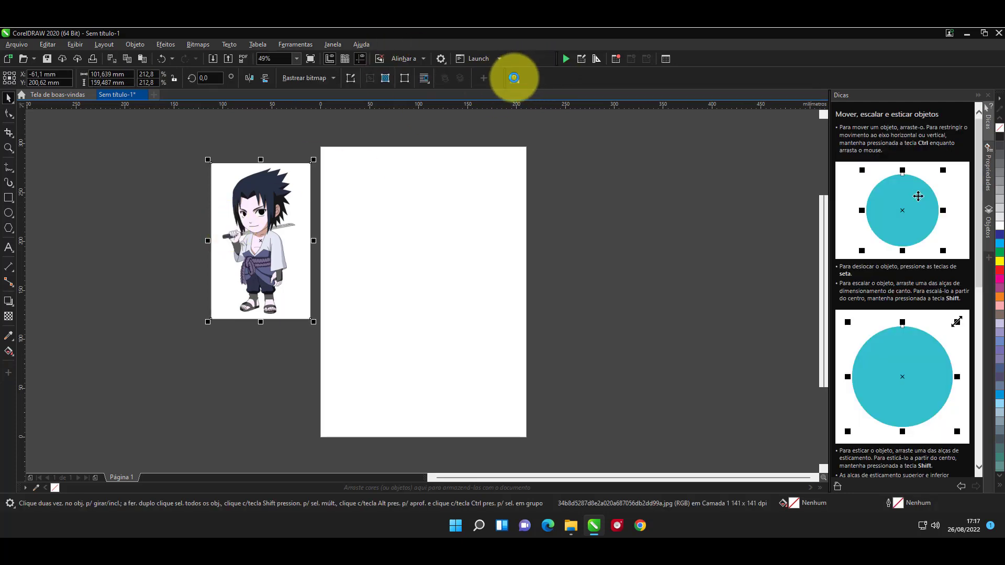
left_click(514, 77)
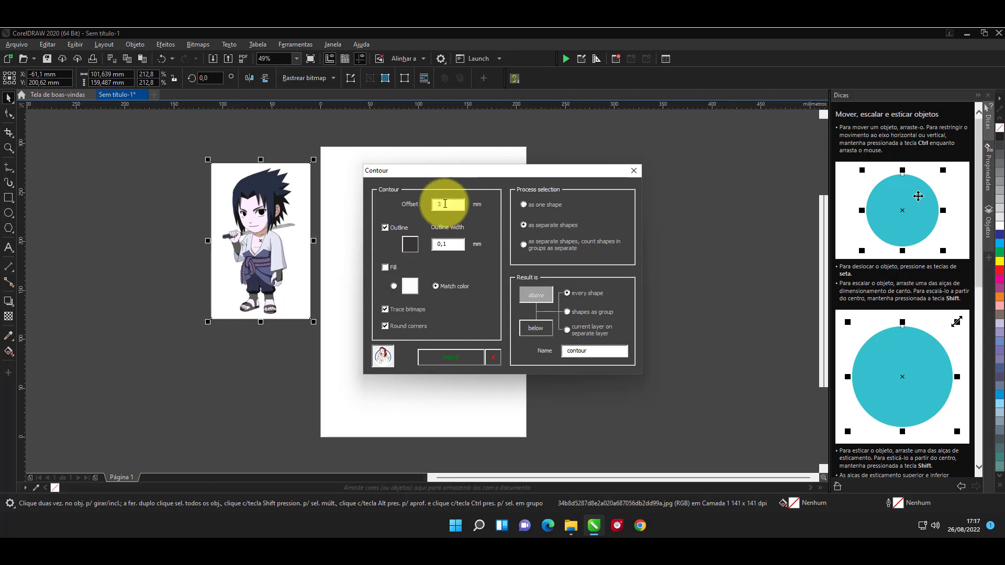
left_click_drag(445, 204, 416, 210)
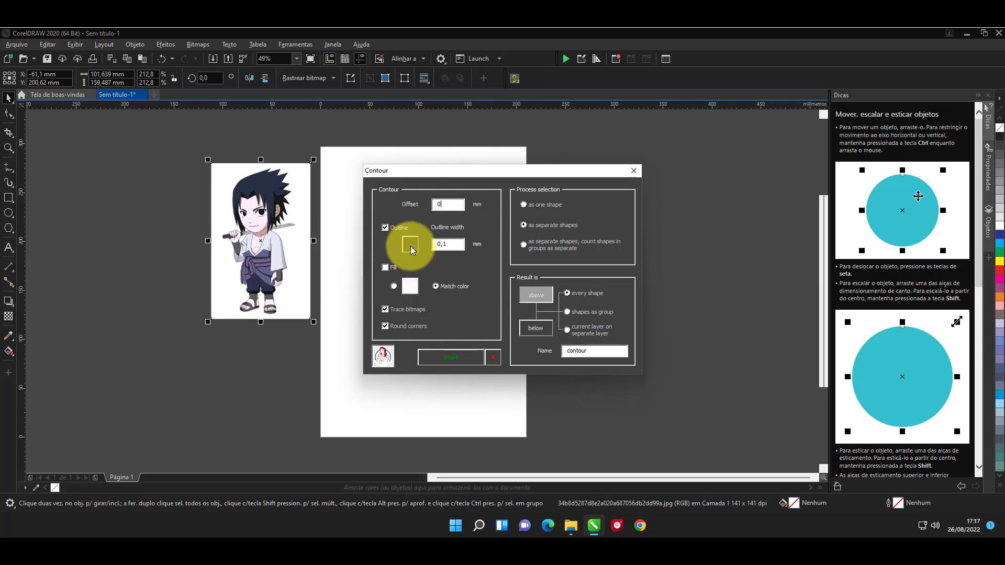
left_click(411, 245)
left_click(492, 188)
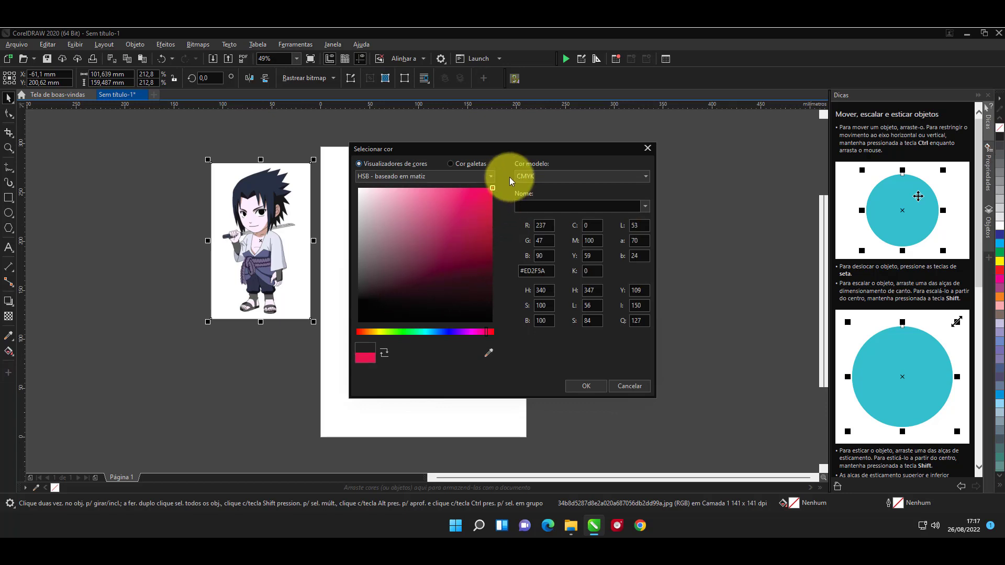
left_click_drag(489, 332, 501, 335)
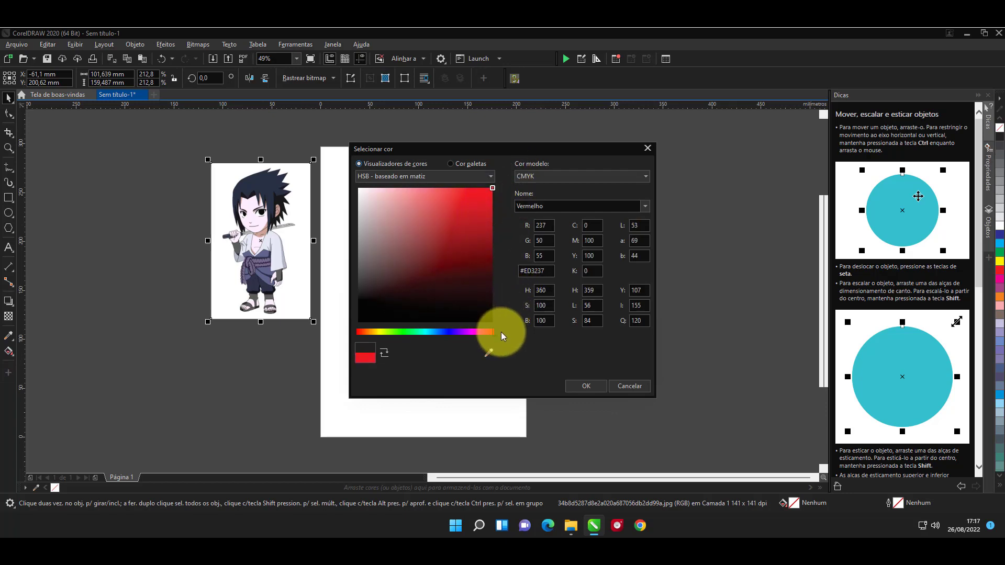
left_click(586, 386)
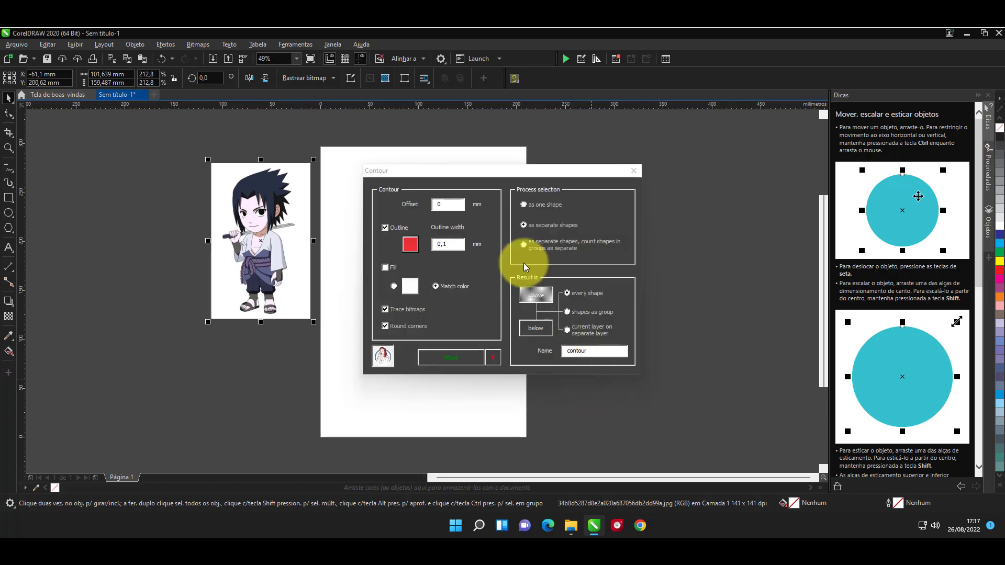
left_click(447, 359)
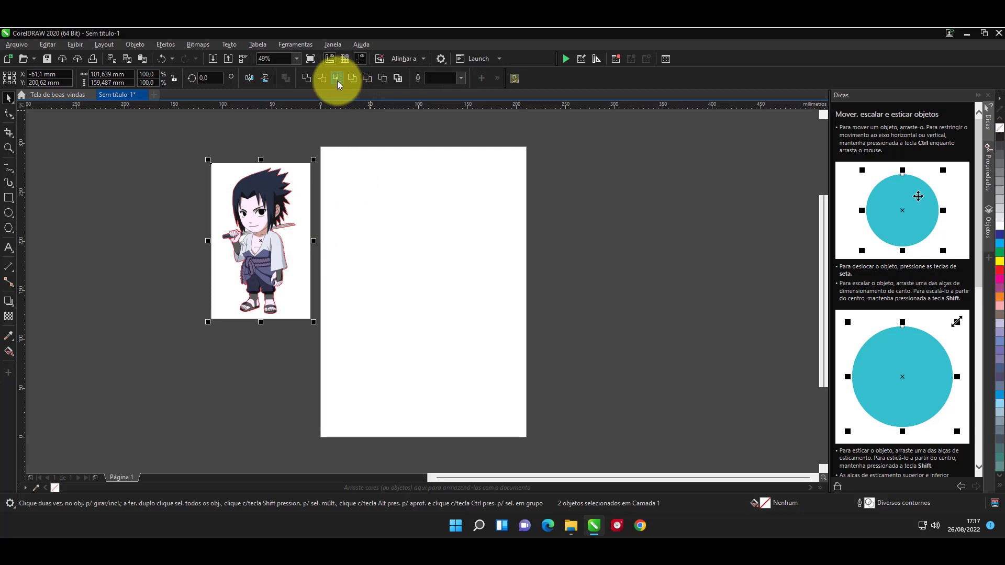
- Cut the white background off the character image by intersecting it with its contour, and move the red contour to the character's left
left_click(303, 190)
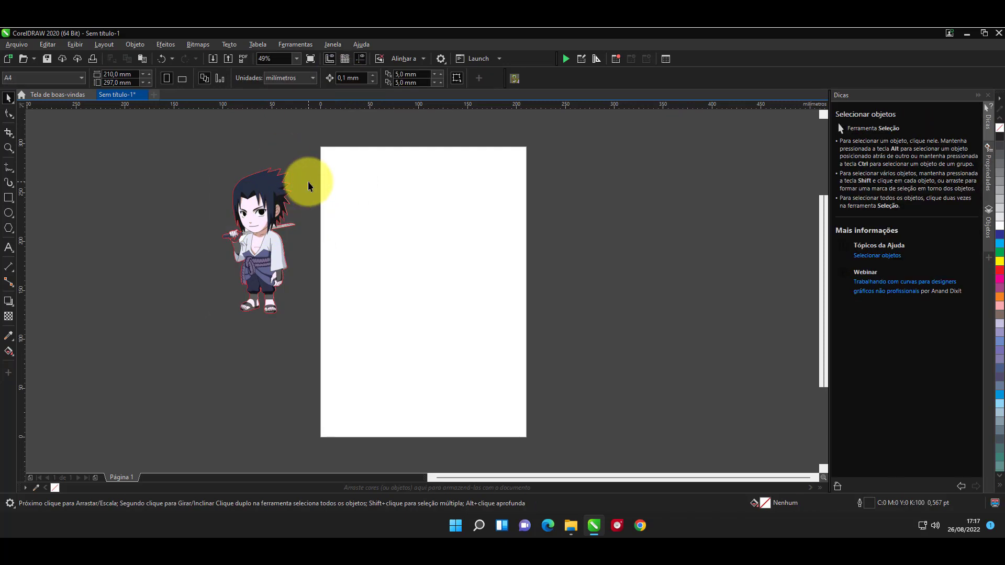
left_click_drag(252, 224, 194, 225)
left_click_drag(267, 256, 378, 263)
key("ctrl+z")
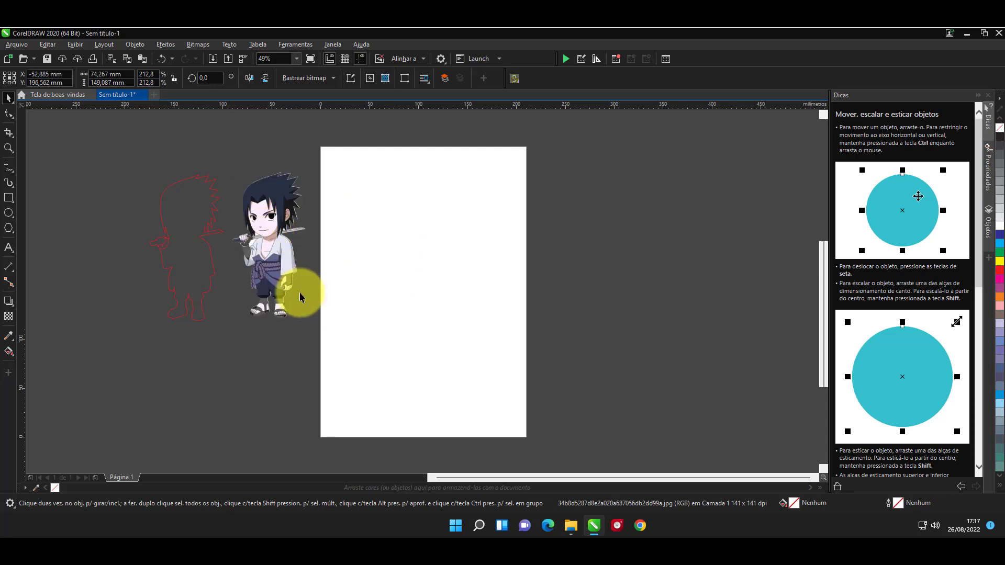
- Delete the character image and its red contour from the drawing
scroll(233, 247, "up", 4)
scroll(206, 267, "down", 3)
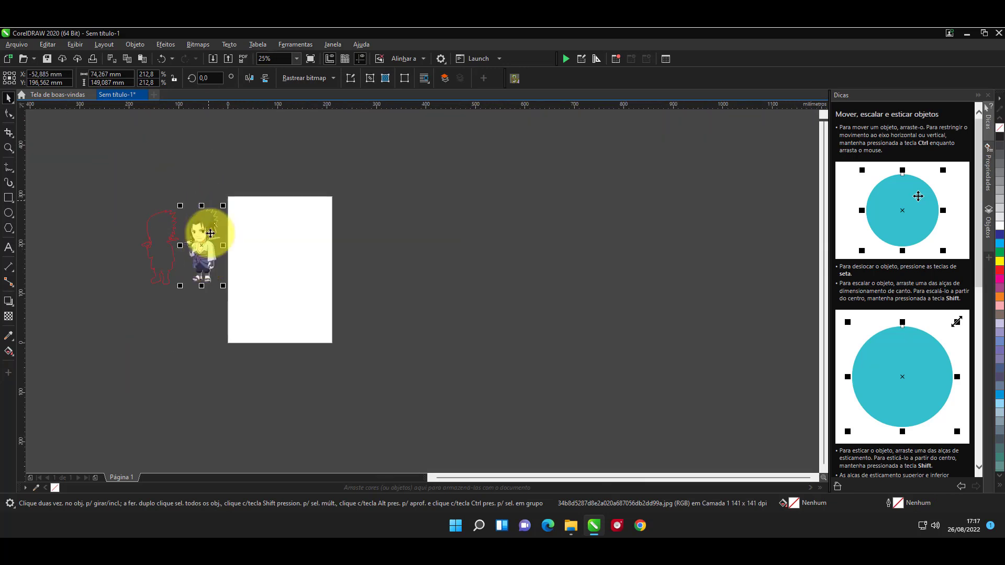
left_click_drag(107, 188, 268, 332)
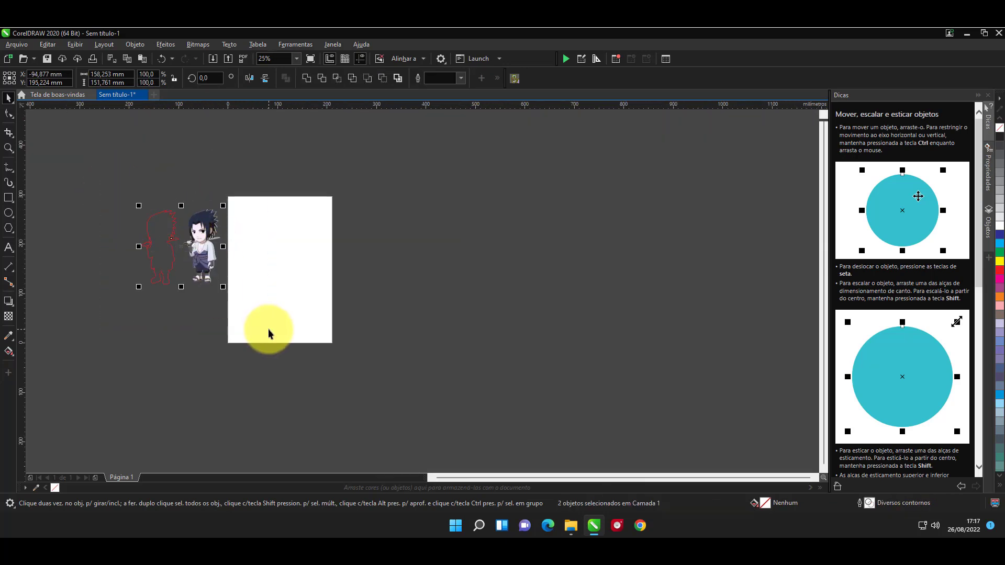
key("Delete")
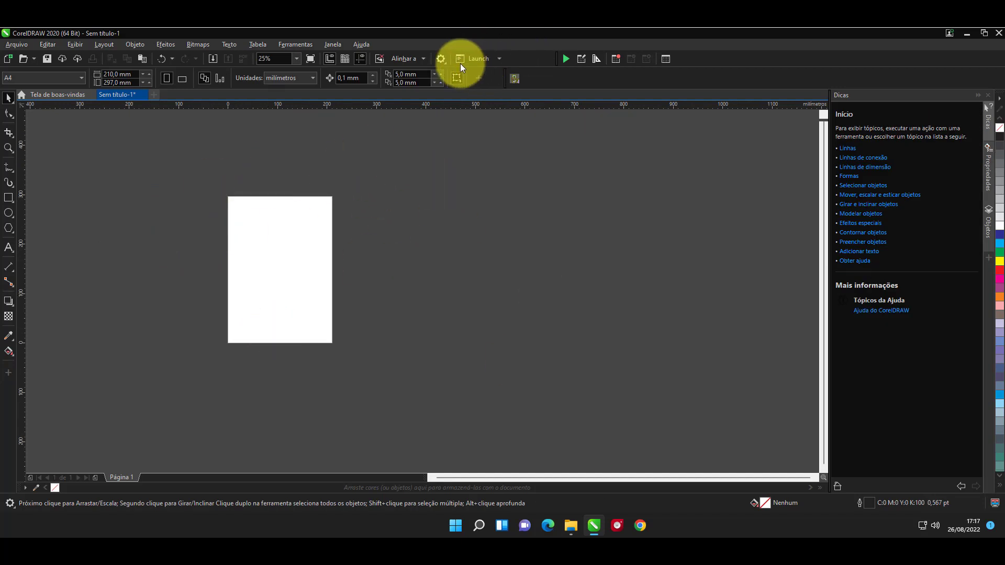
- Check the Contour.Start entry among the macro commands in the Personalization options
left_click(444, 60)
left_click(473, 81)
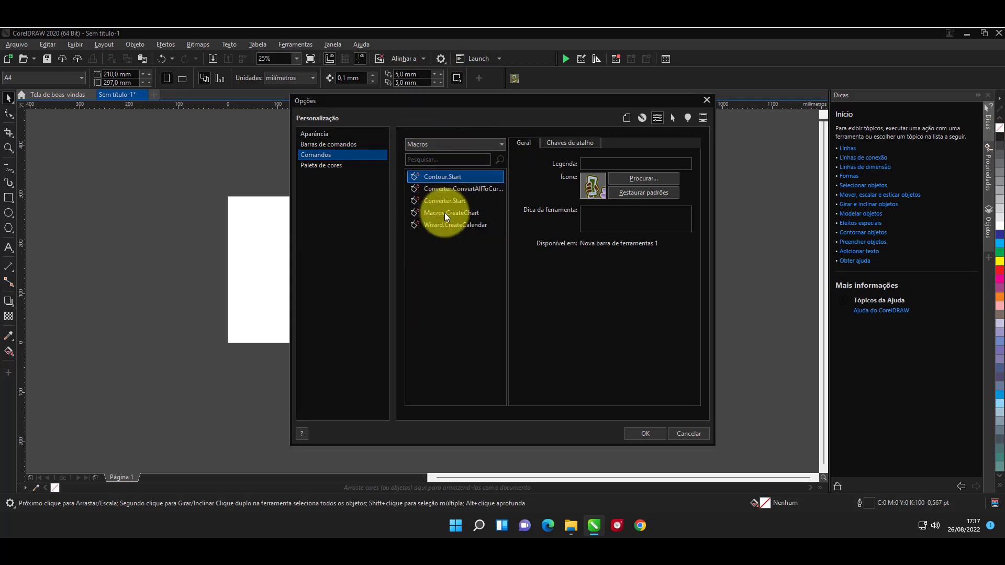
left_click(706, 100)
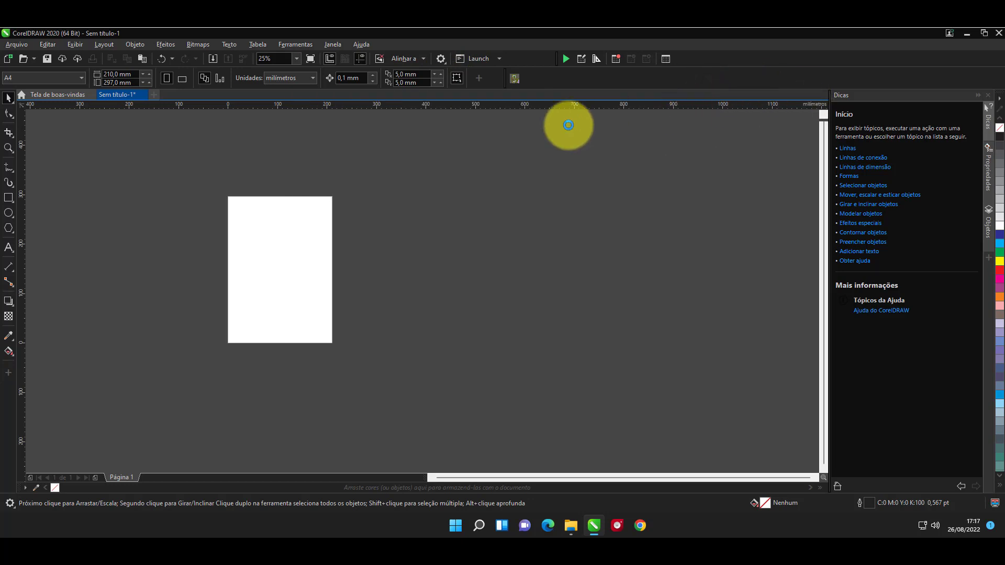
- Quit CorelDRAW without saving the document and close the GMS folder window
left_click(998, 33)
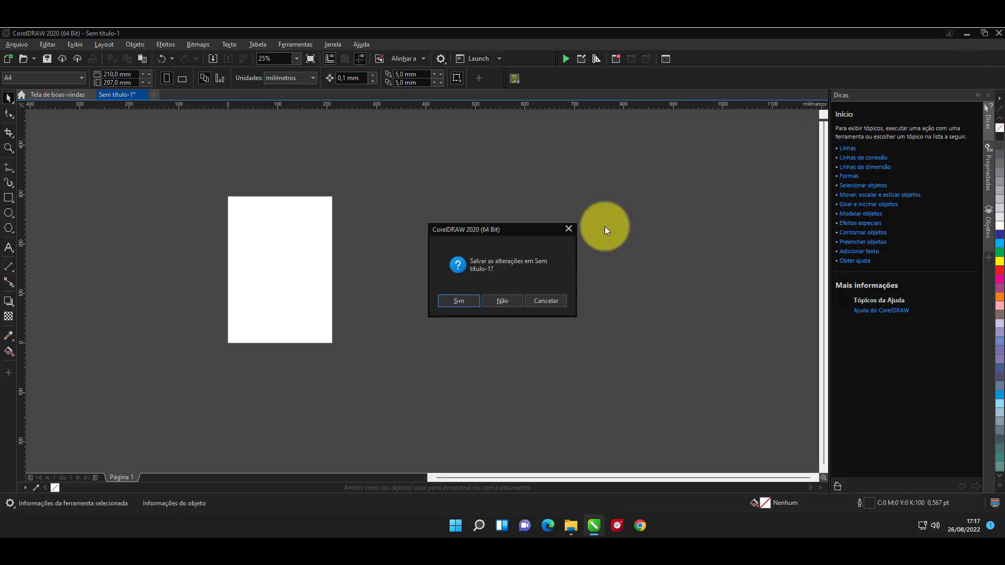
left_click(502, 299)
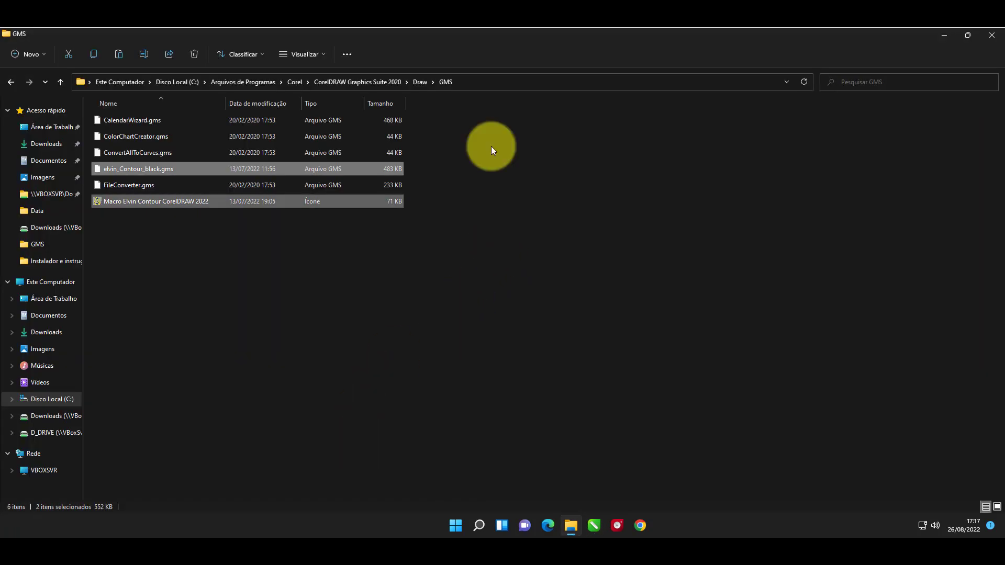
left_click(991, 34)
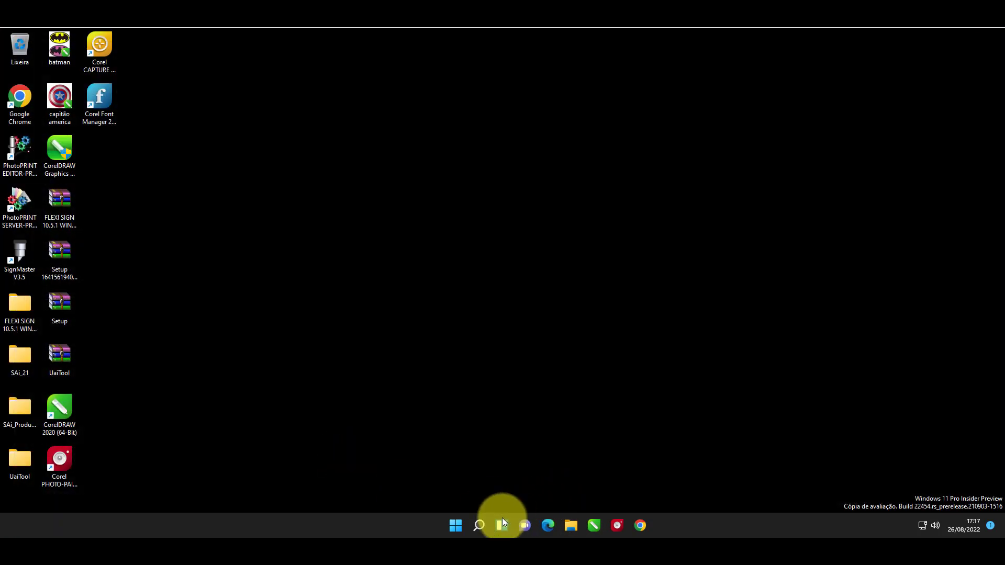
- Search Windows for the Control Panel and open its Programs and Features (Programas e Recursos) page
left_click(478, 526)
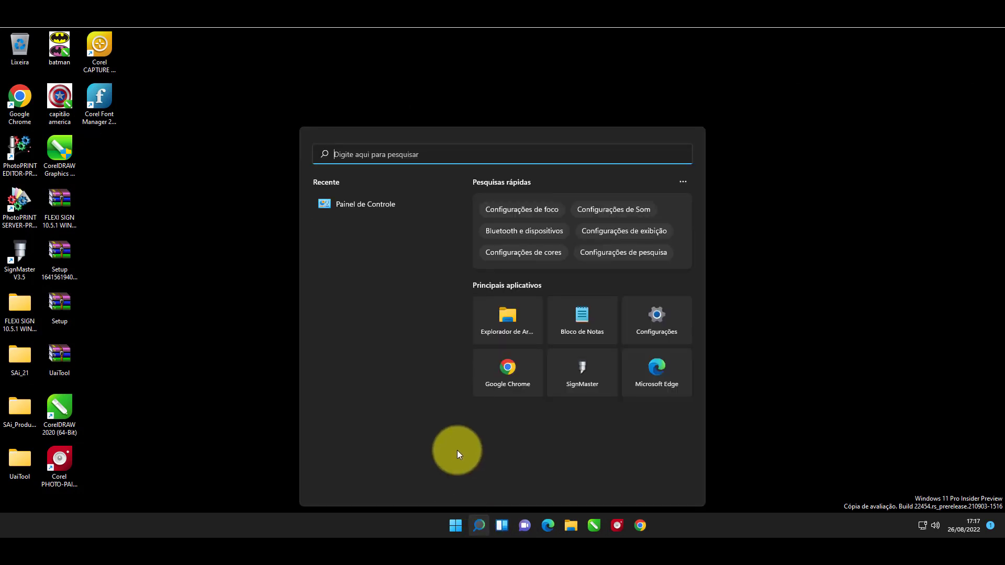
type("pain")
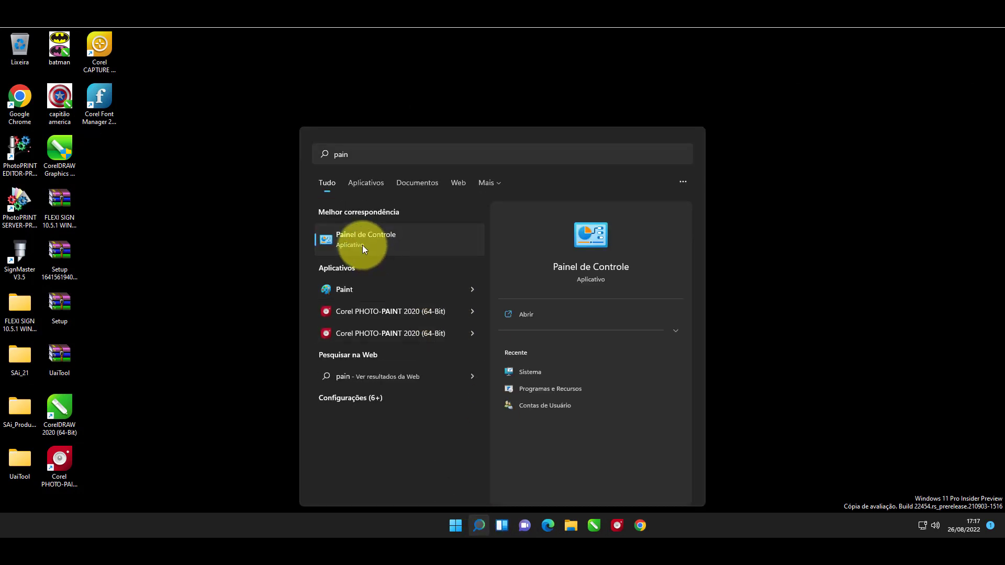
left_click(362, 242)
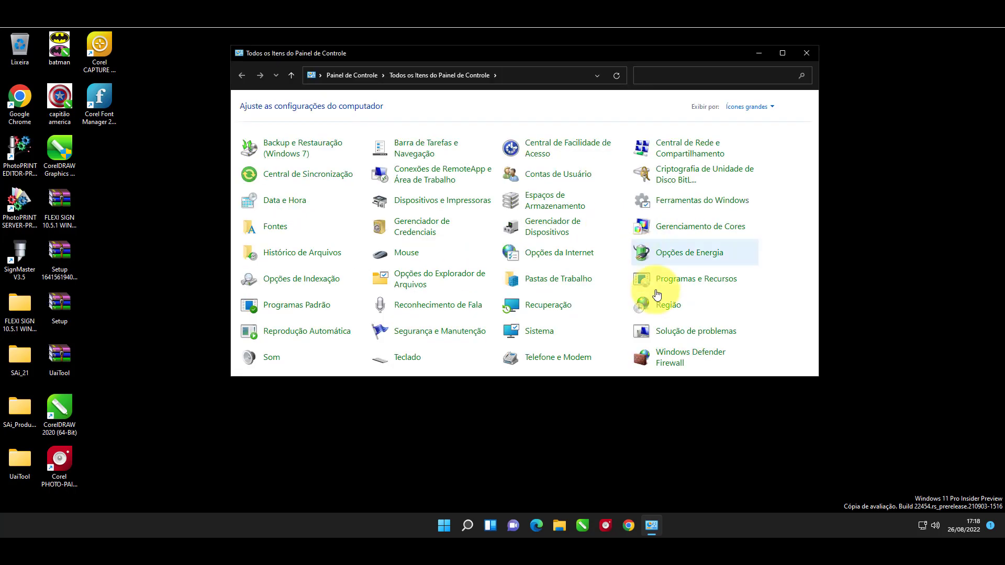
left_click(682, 279)
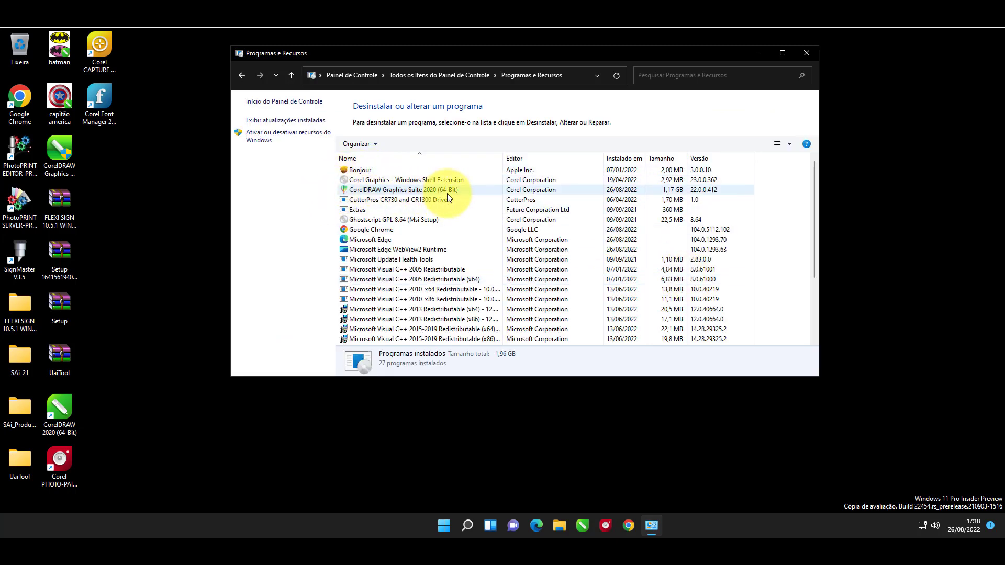
- Repair the CorelDRAW Graphics Suite 2020 (64-Bit) installation, finish the setup wizard and close Programs and Features
left_click(403, 189)
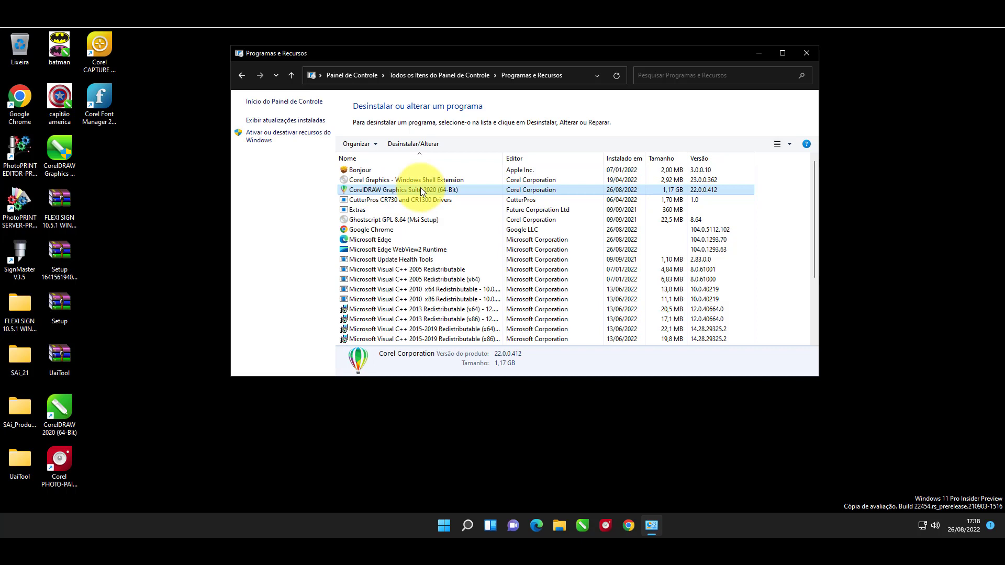
left_click(411, 144)
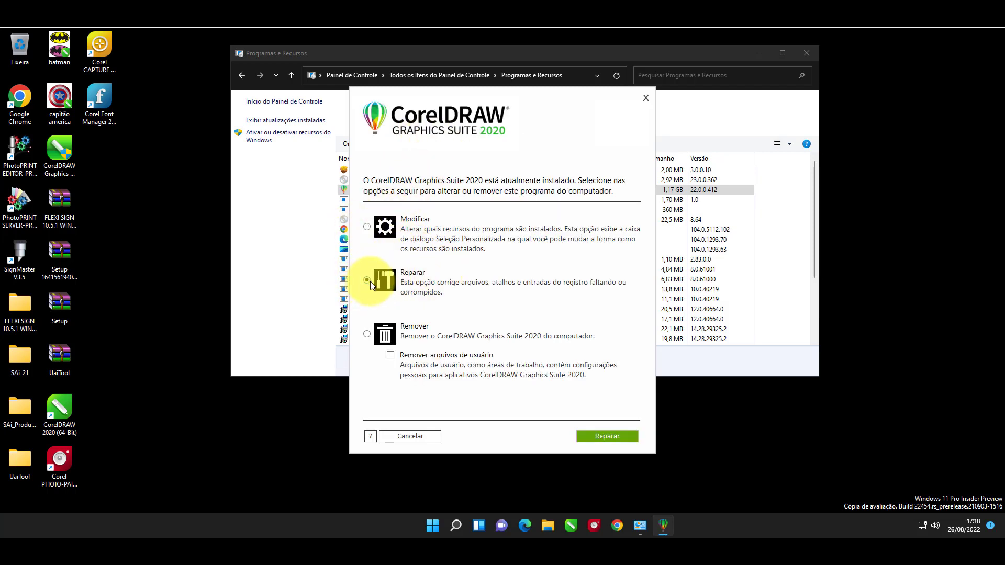
left_click(367, 280)
left_click(604, 437)
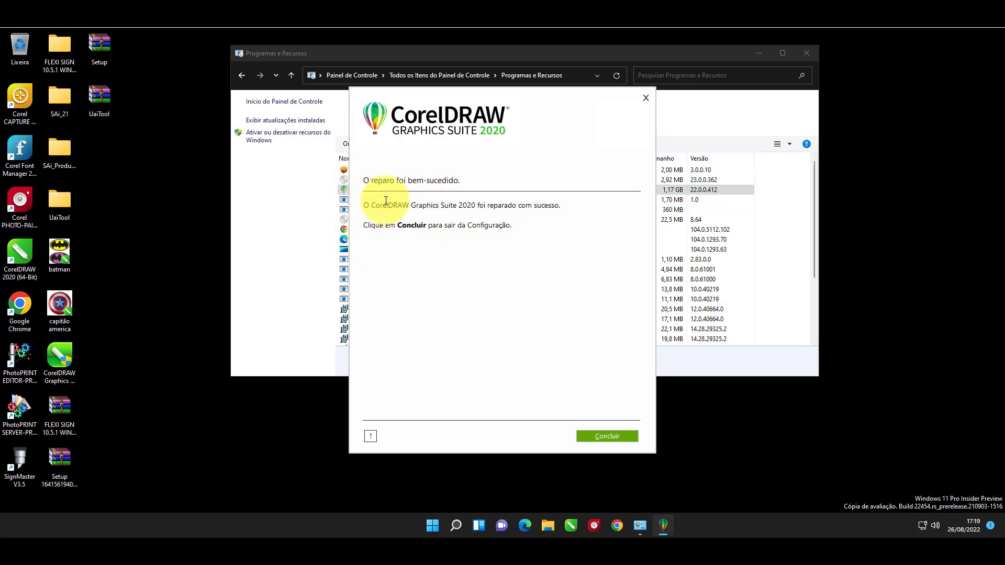
left_click(606, 435)
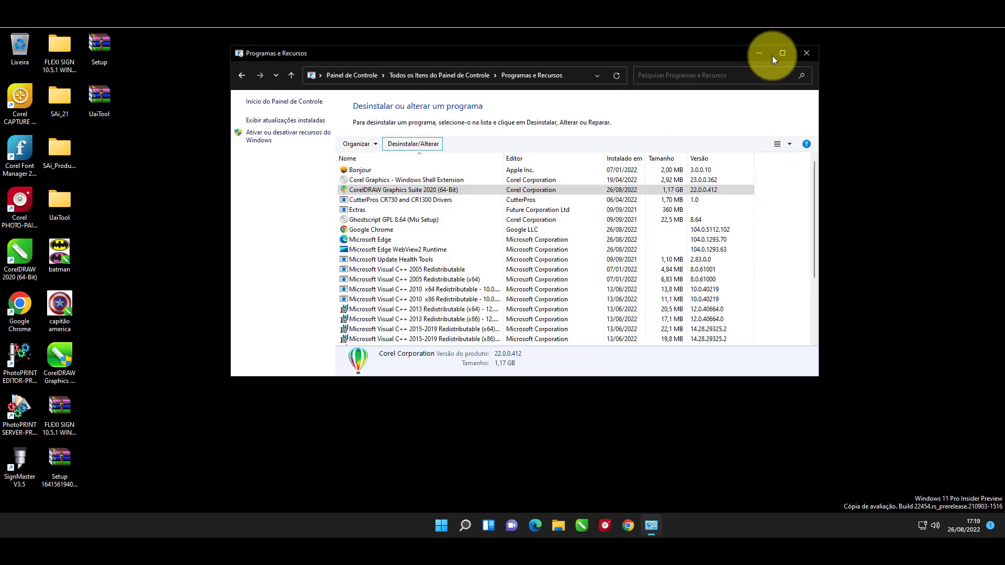
left_click(805, 52)
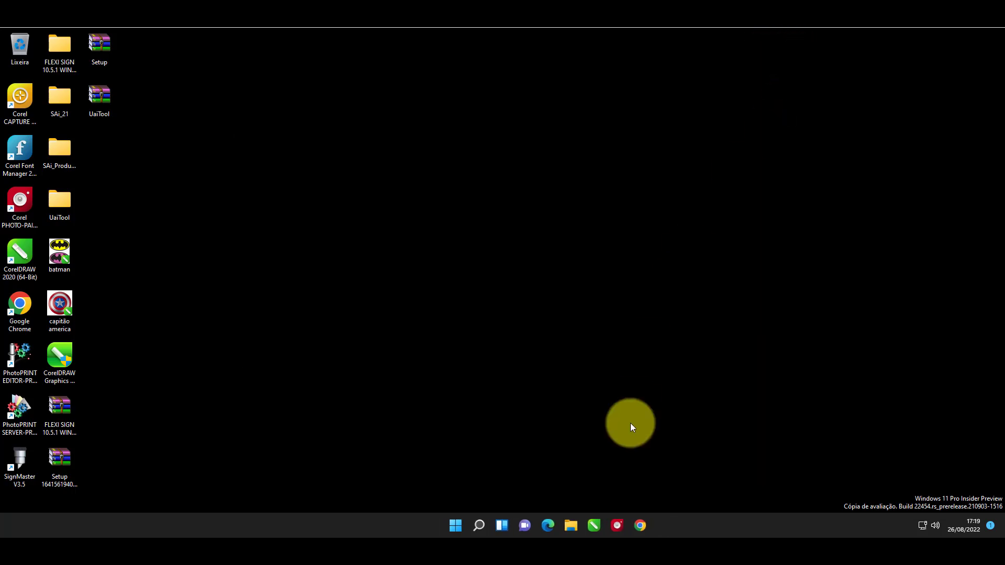
- Relaunch CorelDRAW 2020 and create a blank A4 portrait document with the default settings
left_click(599, 526)
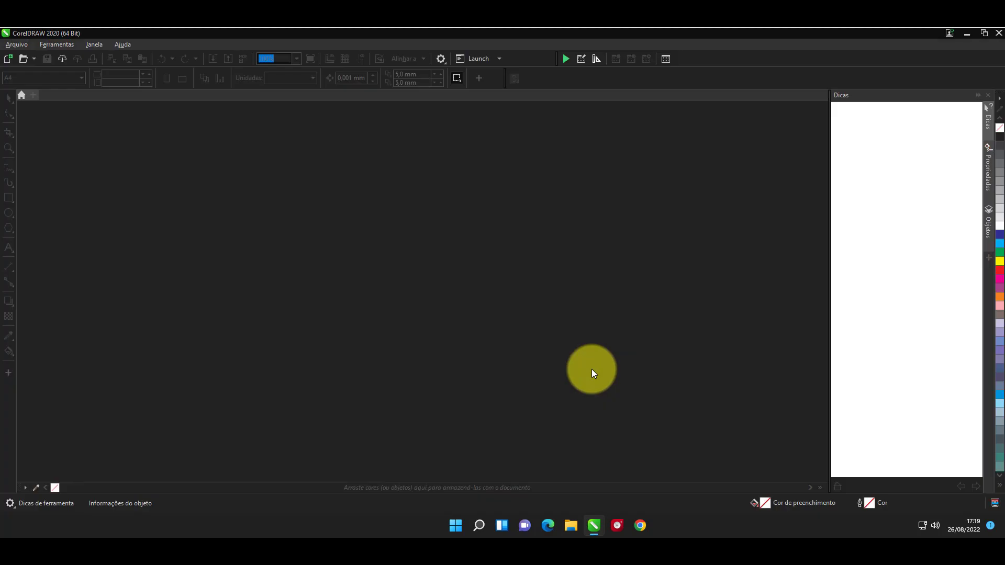
left_click(281, 157)
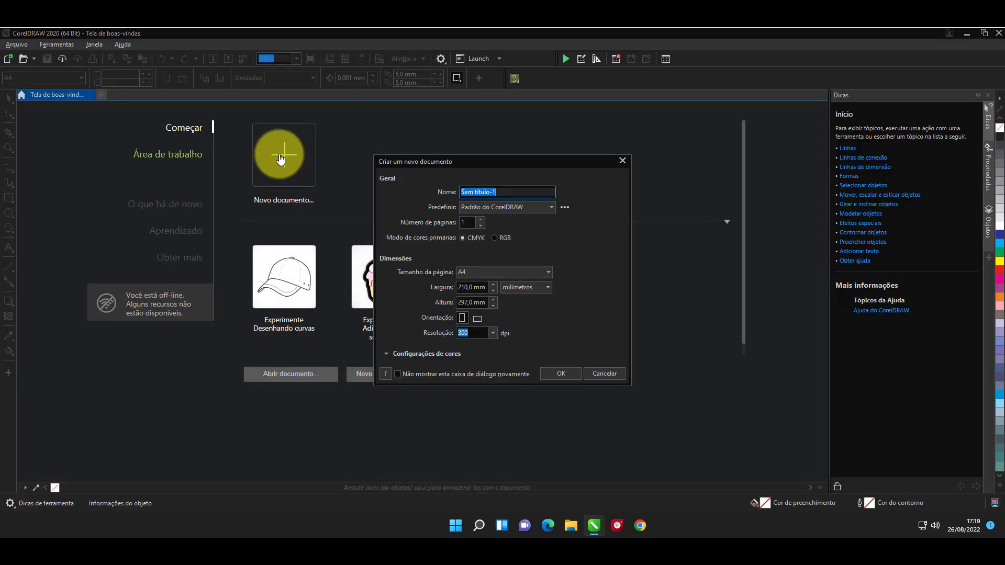
left_click(558, 373)
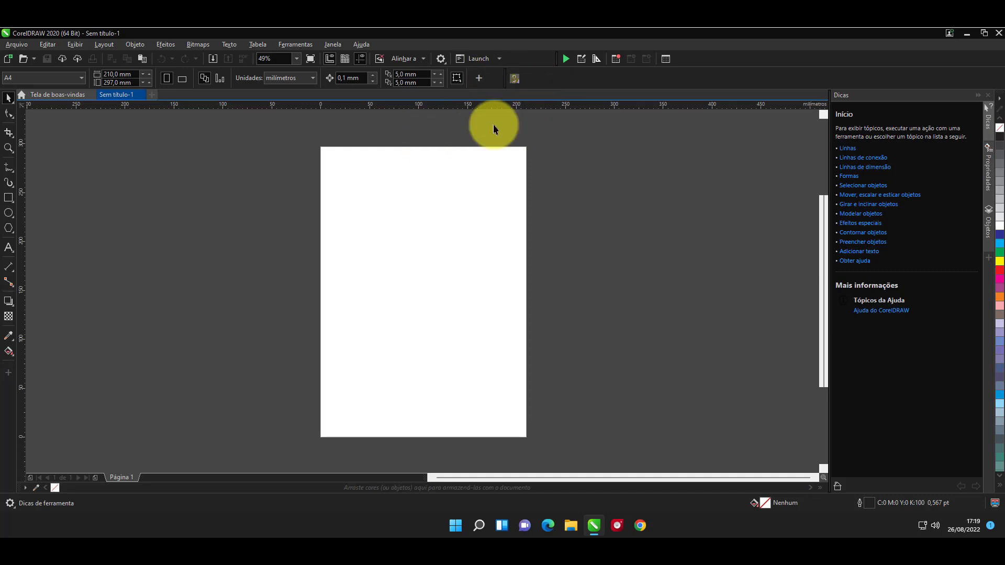
- Examine the Macros command category in the Personalization options and leave the dialog without making changes
left_click(442, 58)
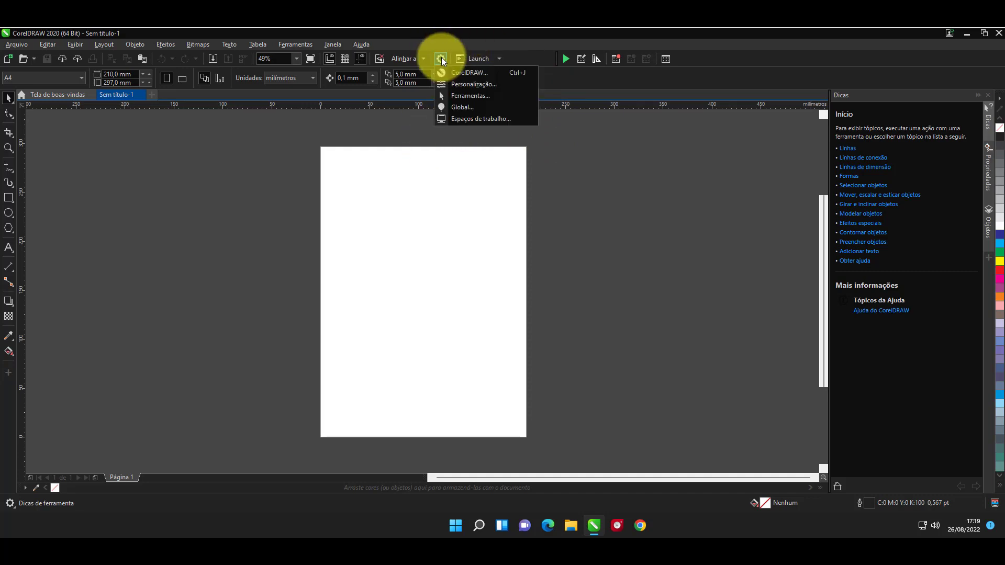
left_click(470, 86)
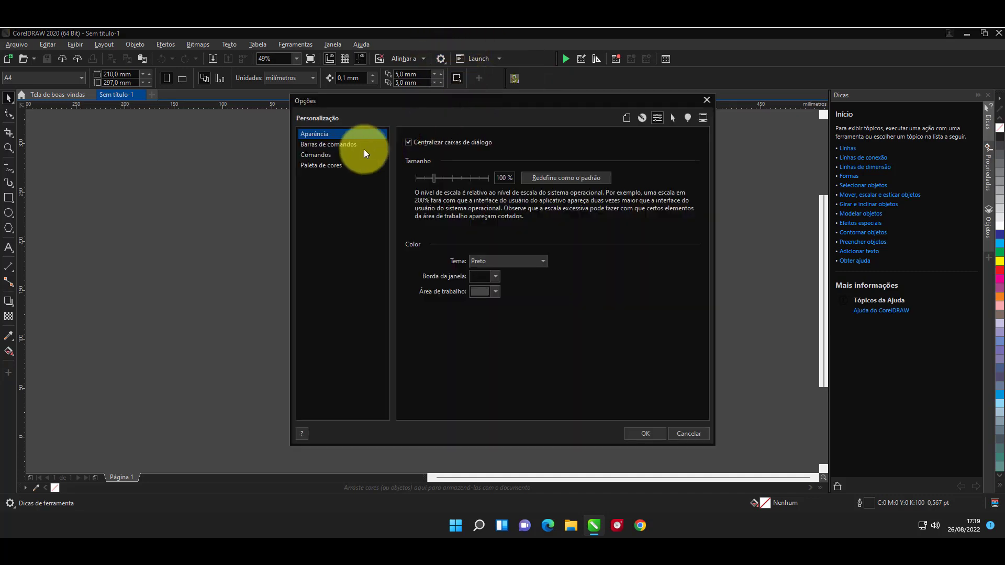
left_click(317, 154)
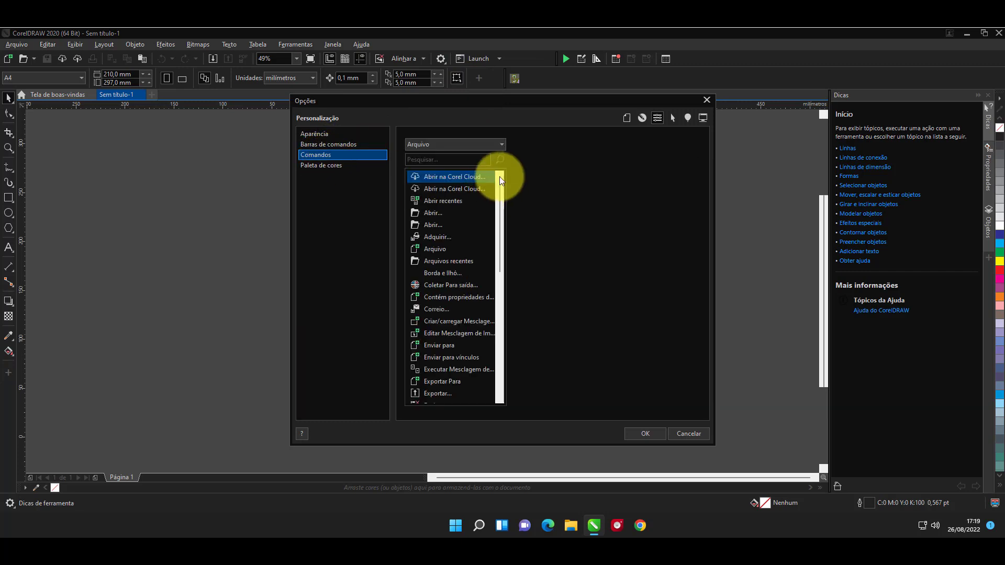
left_click(468, 146)
left_click(425, 273)
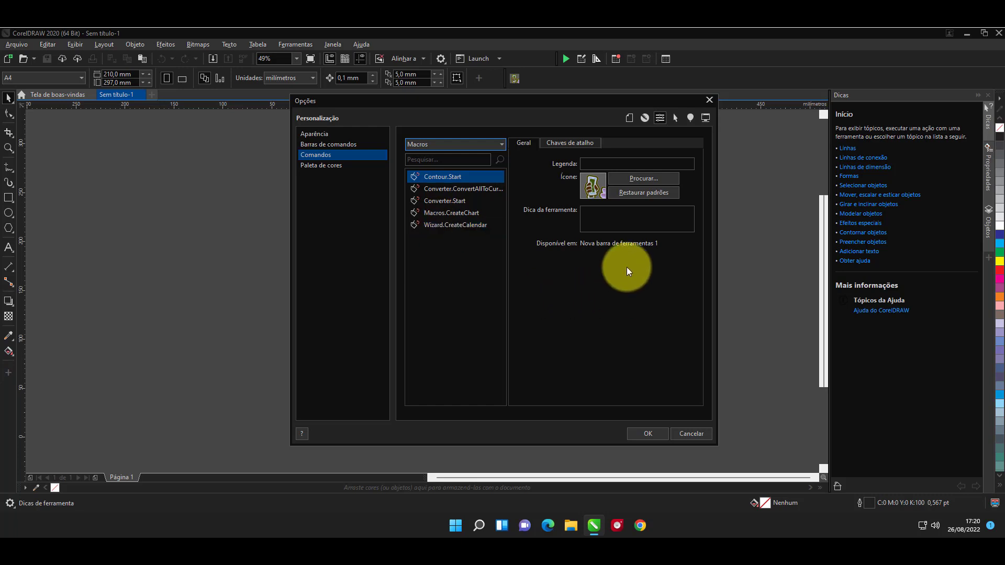
left_click(690, 434)
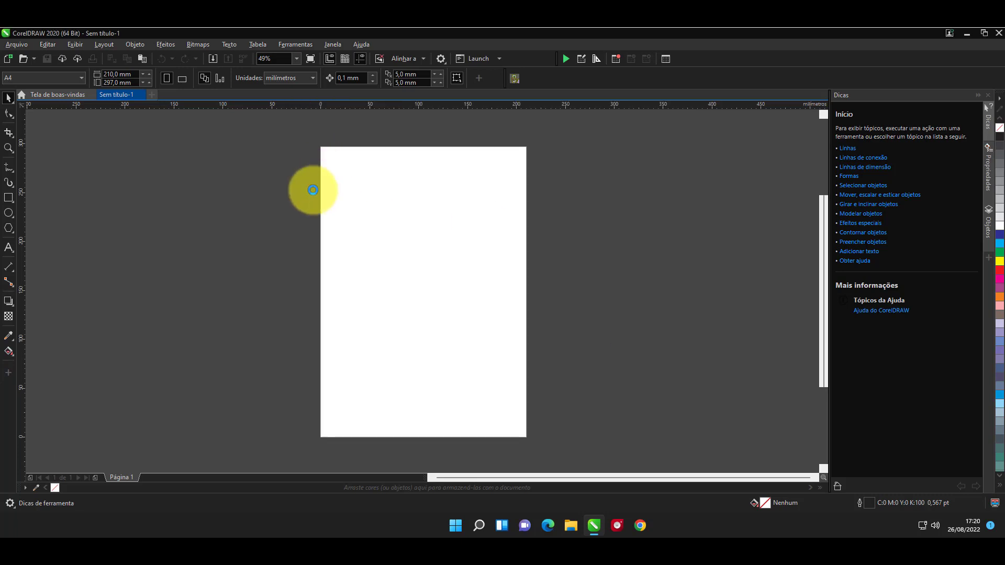